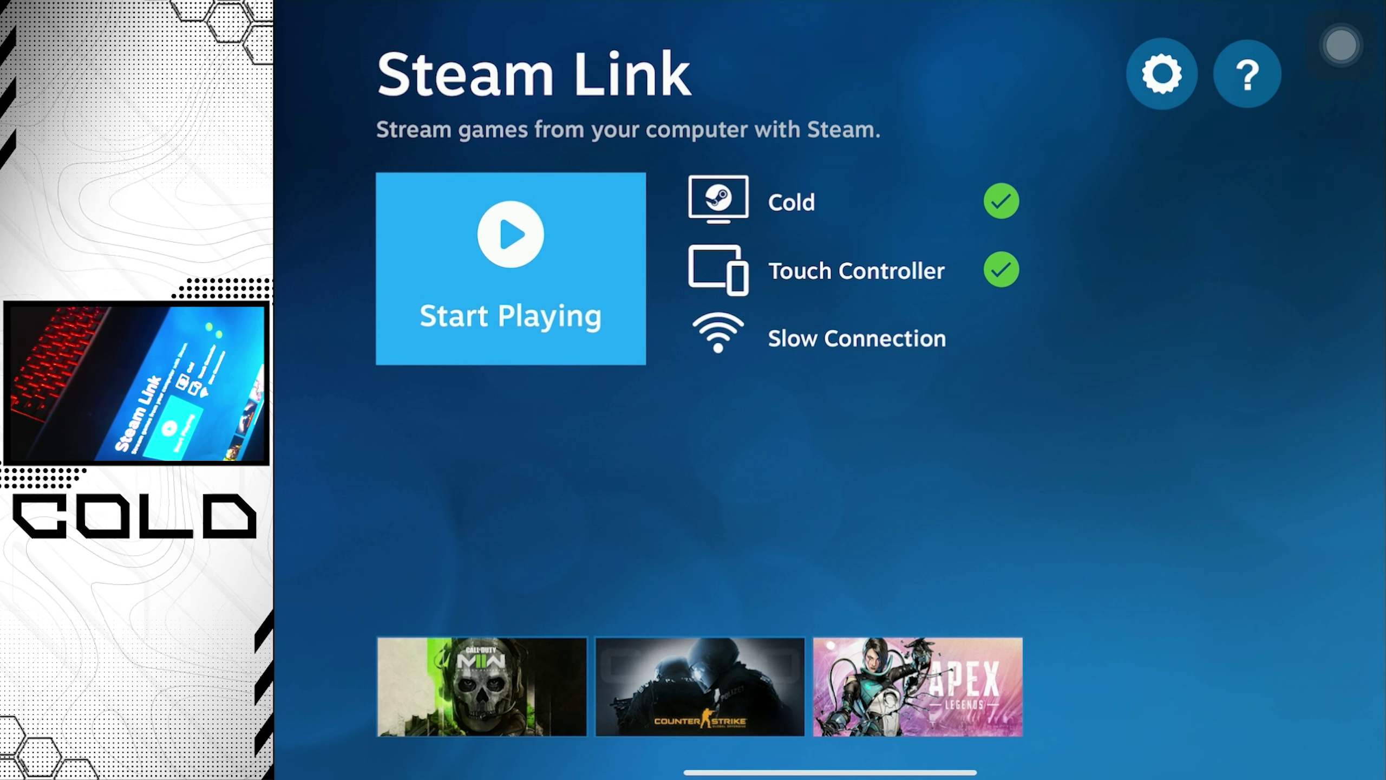
Rescan the network for computers from Steam Link's Computer settings
{"action": "left_click", "coordinate": [1162, 74]}
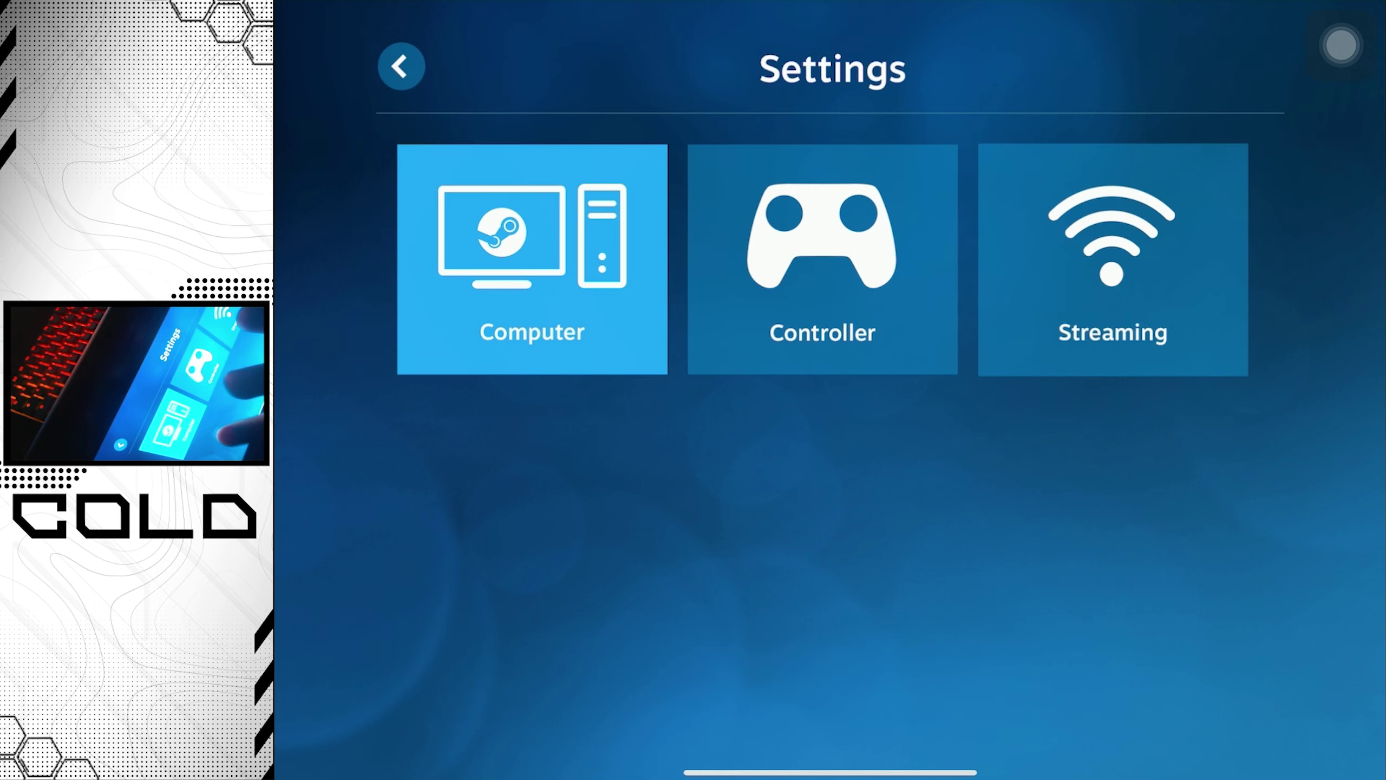
{"action": "left_click", "coordinate": [532, 257]}
{"action": "left_click", "coordinate": [820, 706]}
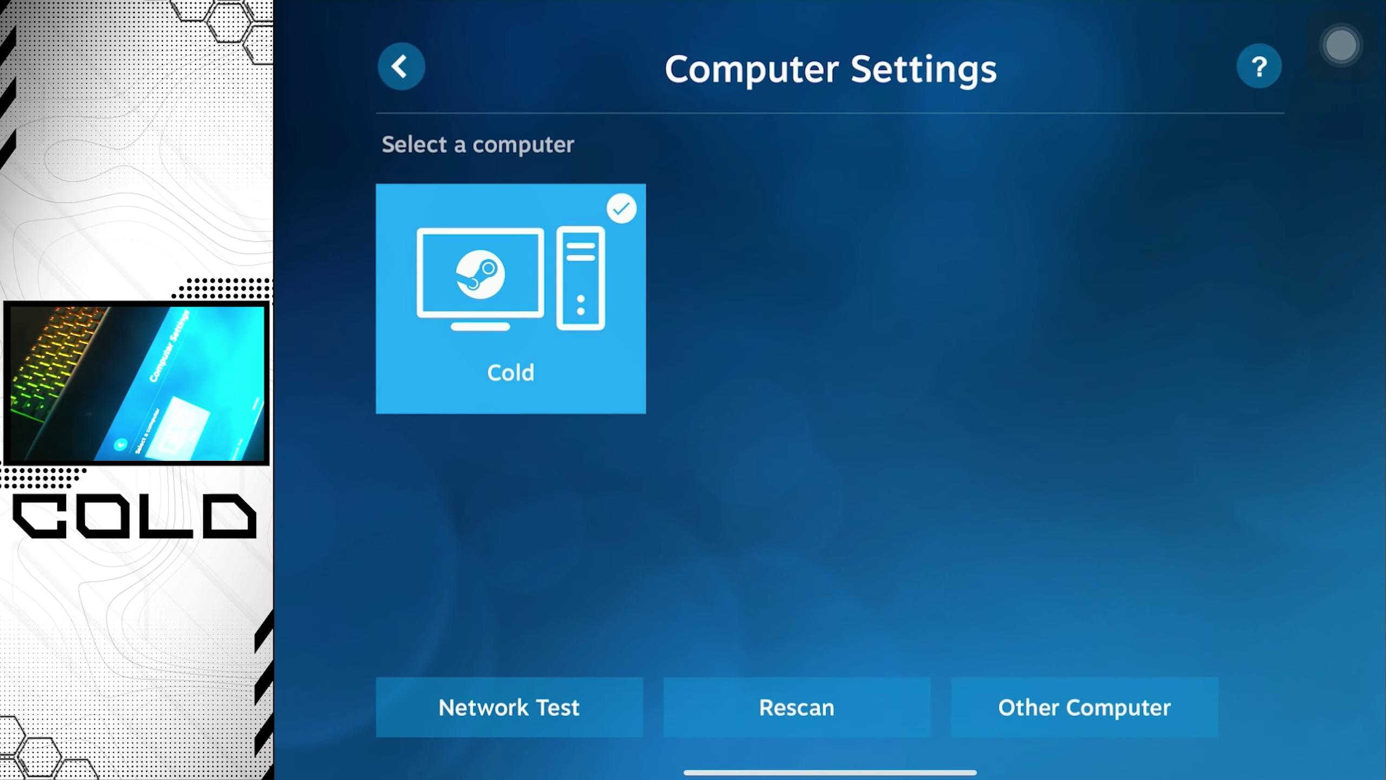
{"action": "left_click", "coordinate": [401, 67]}
Review the Controller settings, then bring up Streaming Settings page 1/3
{"action": "left_click", "coordinate": [829, 256]}
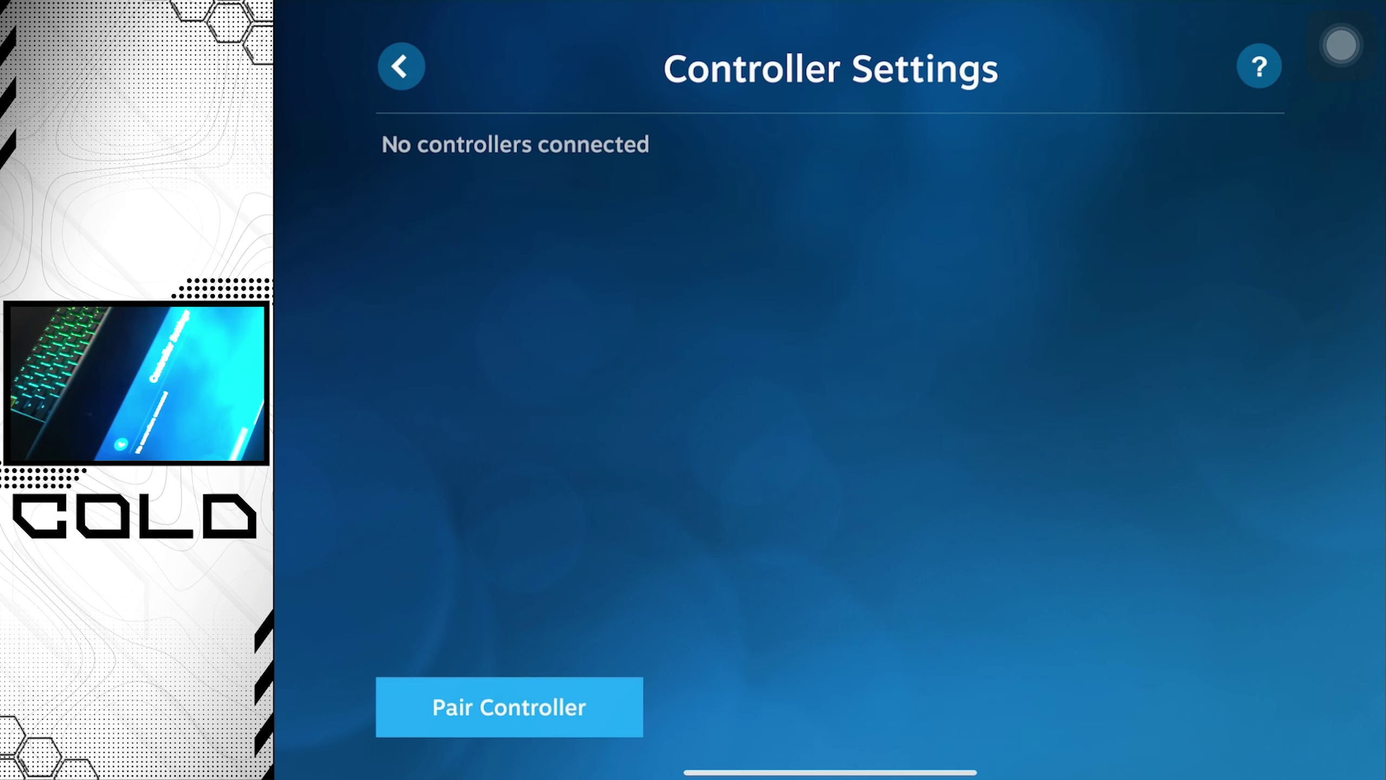
{"action": "left_click", "coordinate": [401, 66]}
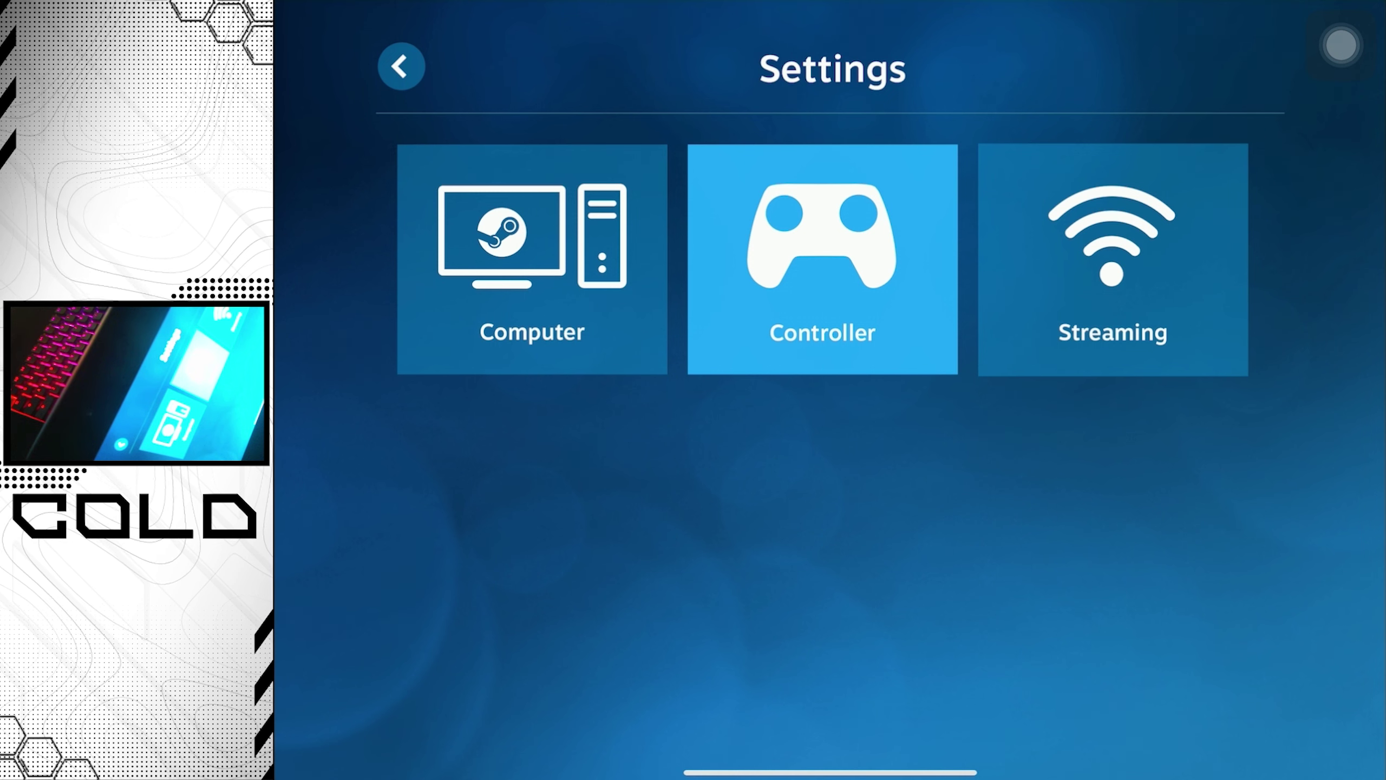
{"action": "left_click", "coordinate": [1113, 259]}
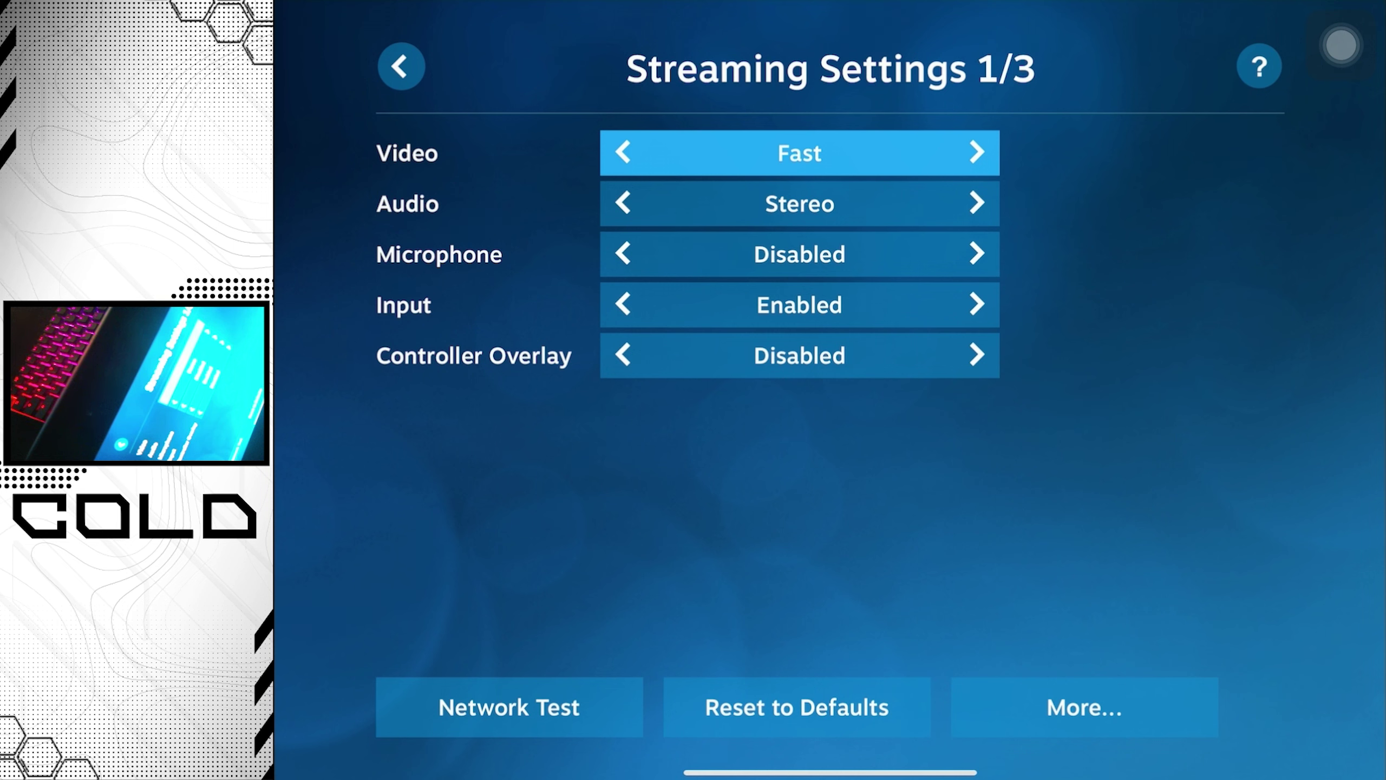
Cycle Video quality through Balanced, Beautiful and Disabled, then move to streaming page 2/3
{"action": "key", "text": "Right"}
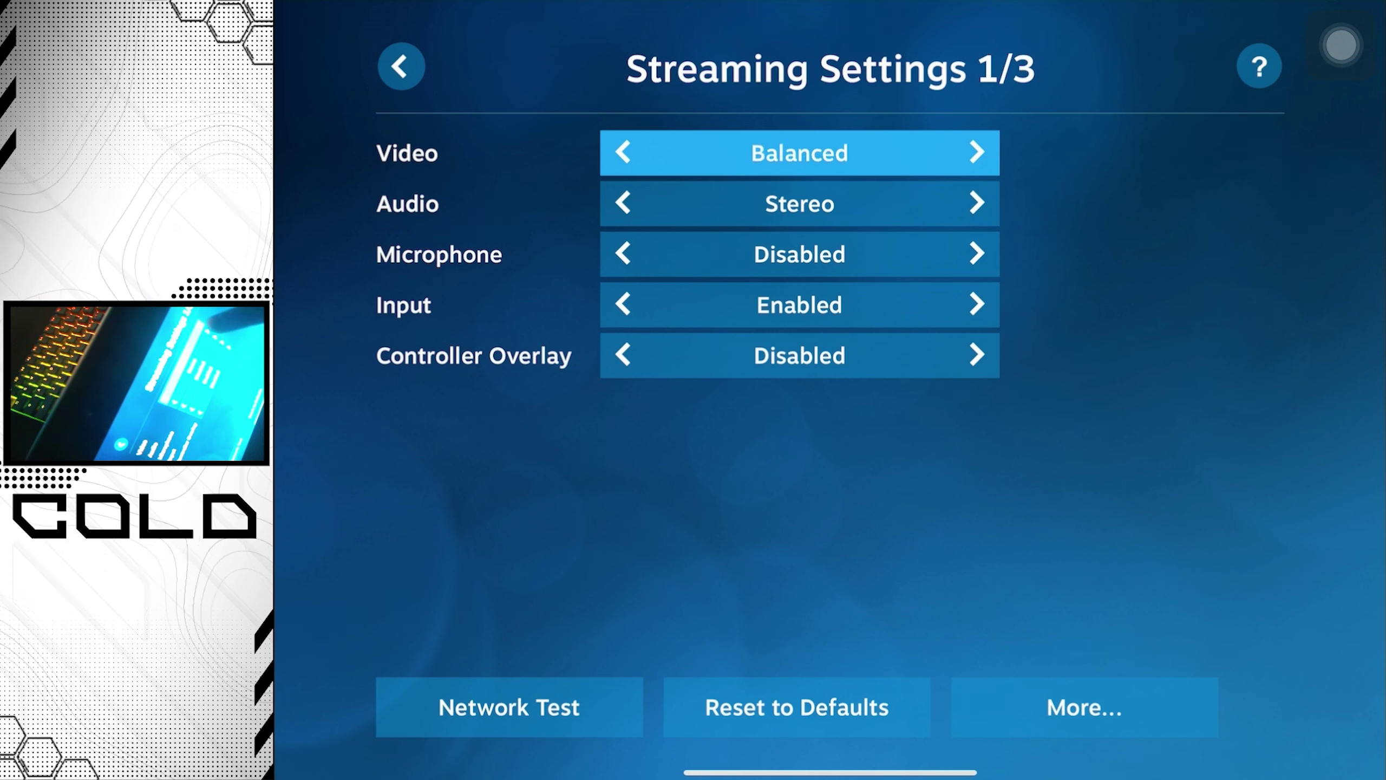
{"action": "key", "text": "Right"}
{"action": "key", "text": "Right"}
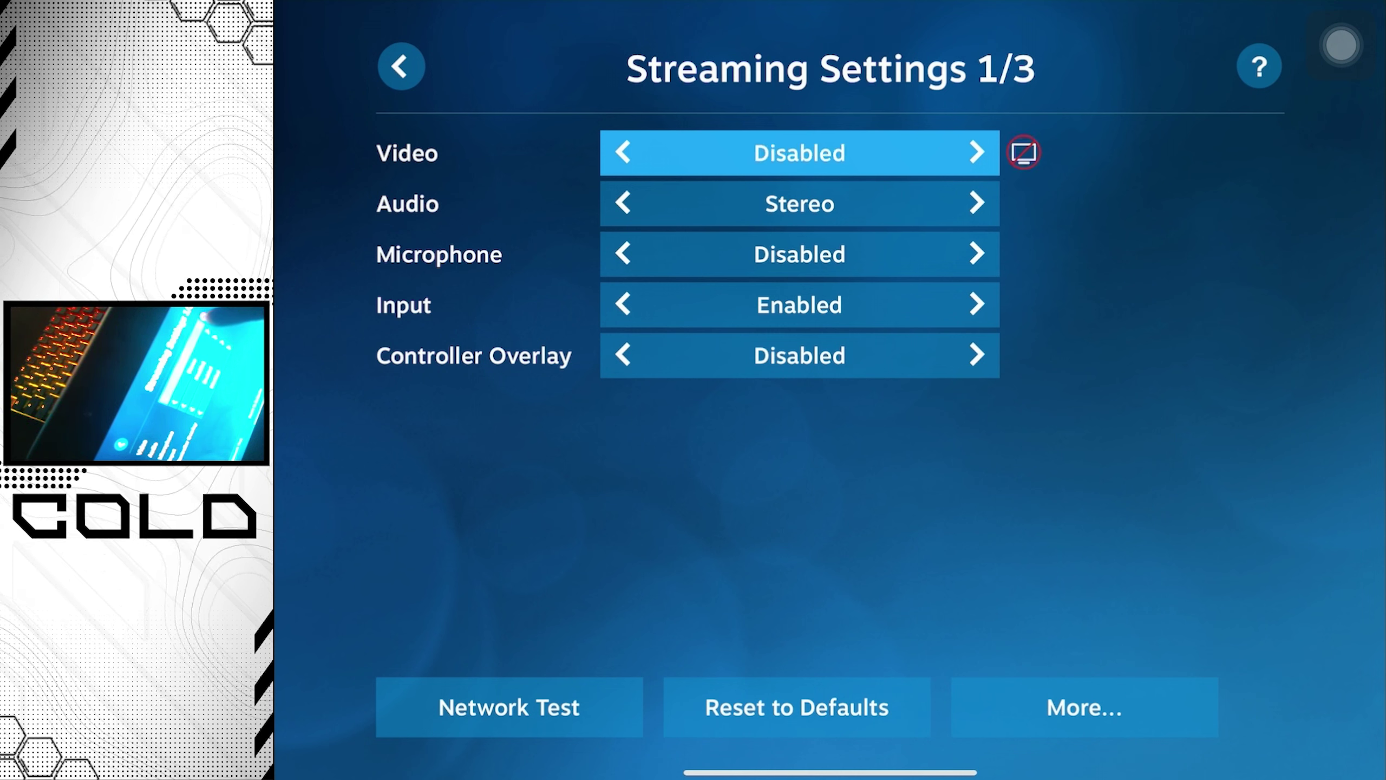
{"action": "key", "text": "Right"}
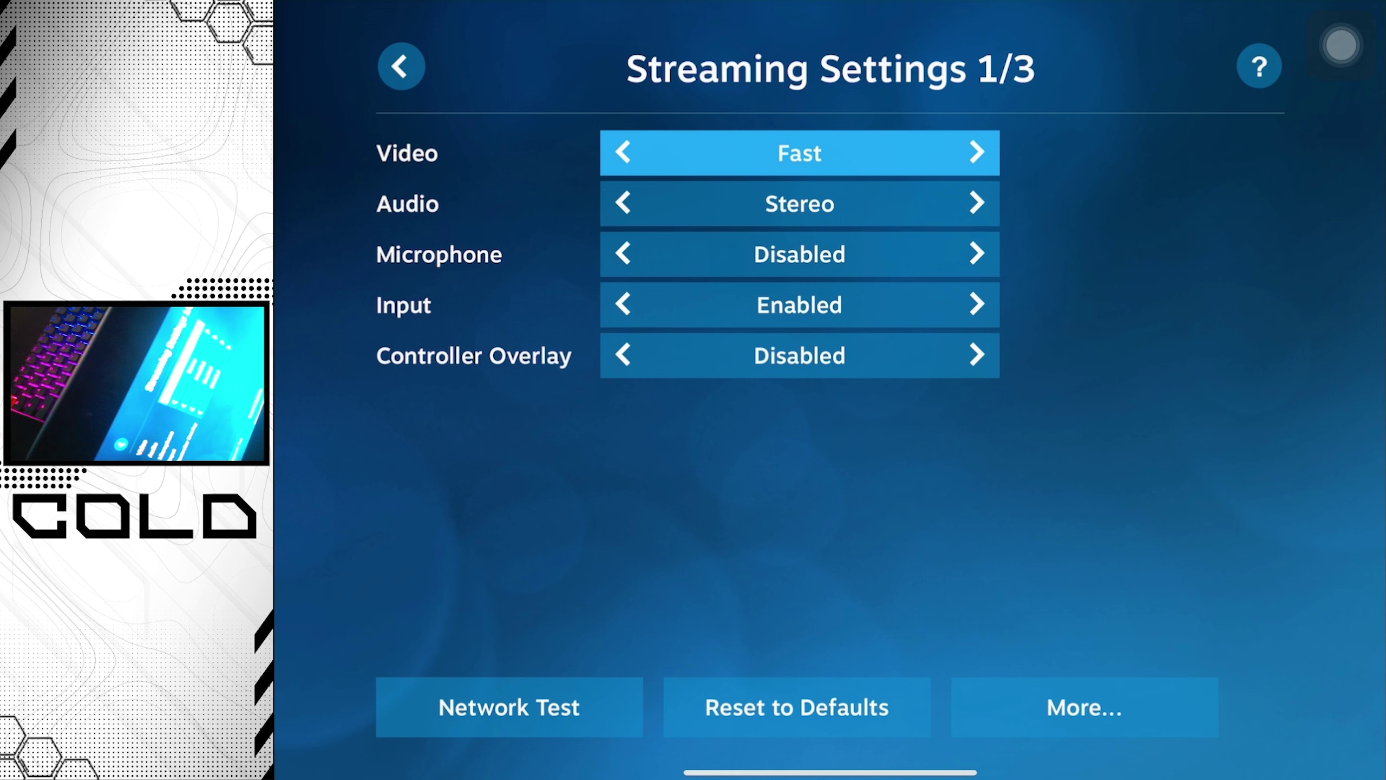
{"action": "key", "text": "Page_Down"}
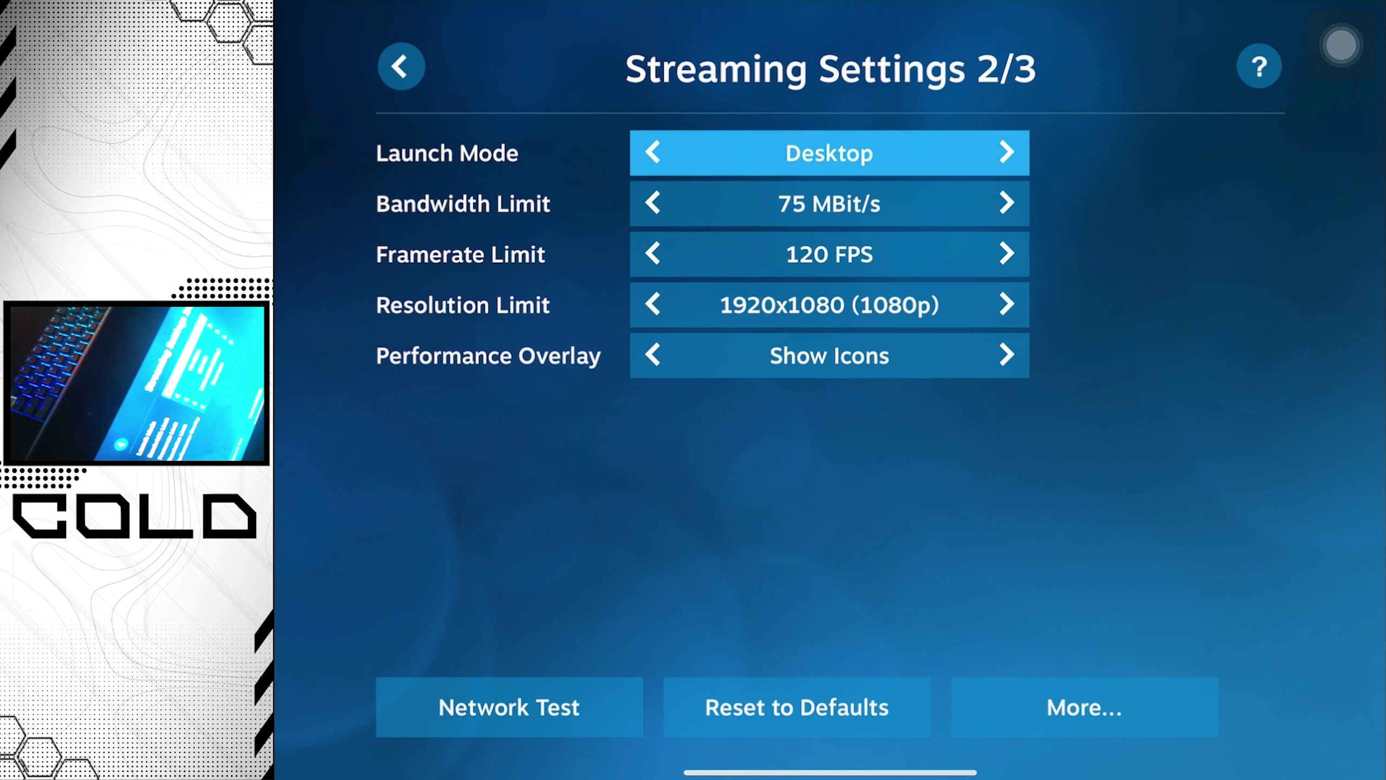
Set the Bandwidth Limit to 50 MBit/s
{"action": "left_click", "coordinate": [652, 203]}
{"action": "left_click", "coordinate": [652, 203]}
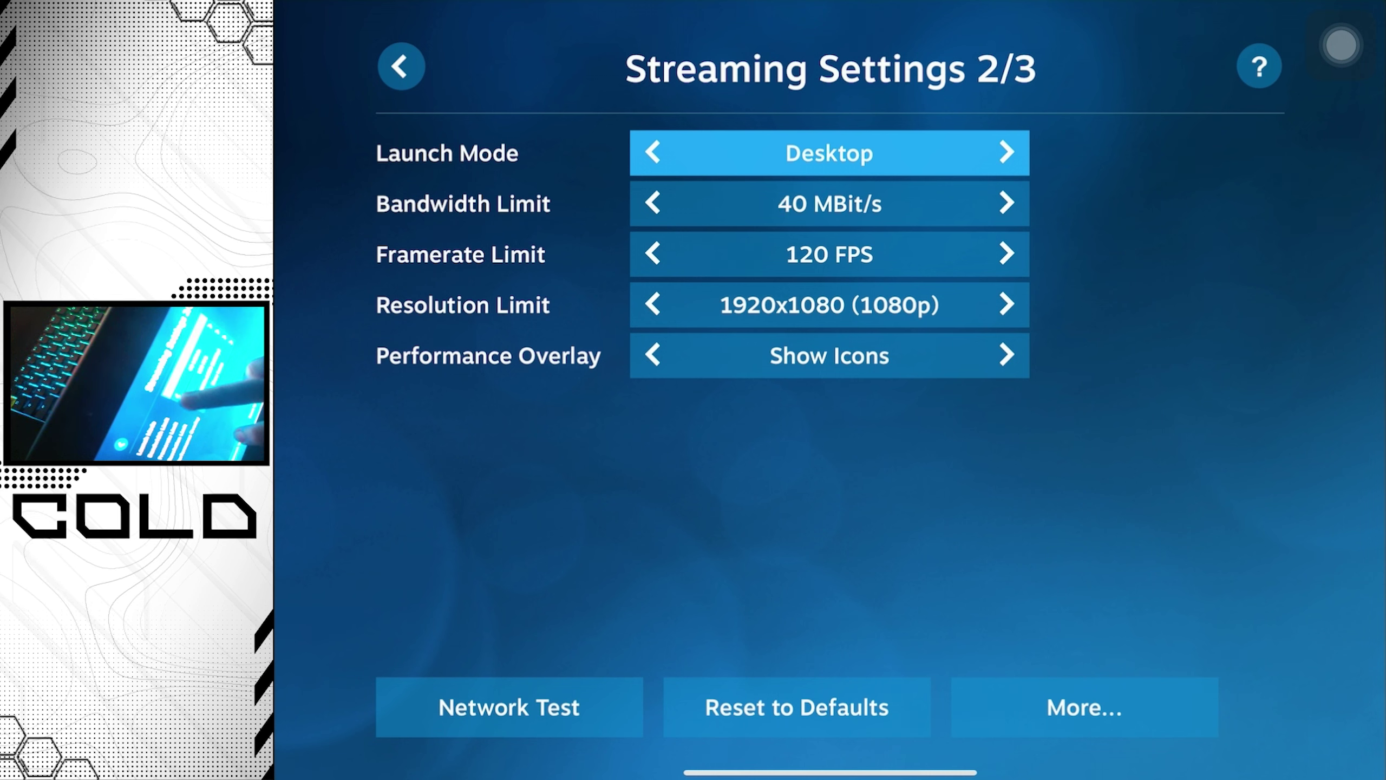
{"action": "left_click", "coordinate": [652, 203]}
{"action": "left_click", "coordinate": [653, 203]}
{"action": "left_click", "coordinate": [652, 203]}
{"action": "left_click", "coordinate": [653, 203]}
{"action": "left_click", "coordinate": [652, 203]}
{"action": "left_click", "coordinate": [652, 203]}
{"action": "left_click", "coordinate": [653, 203]}
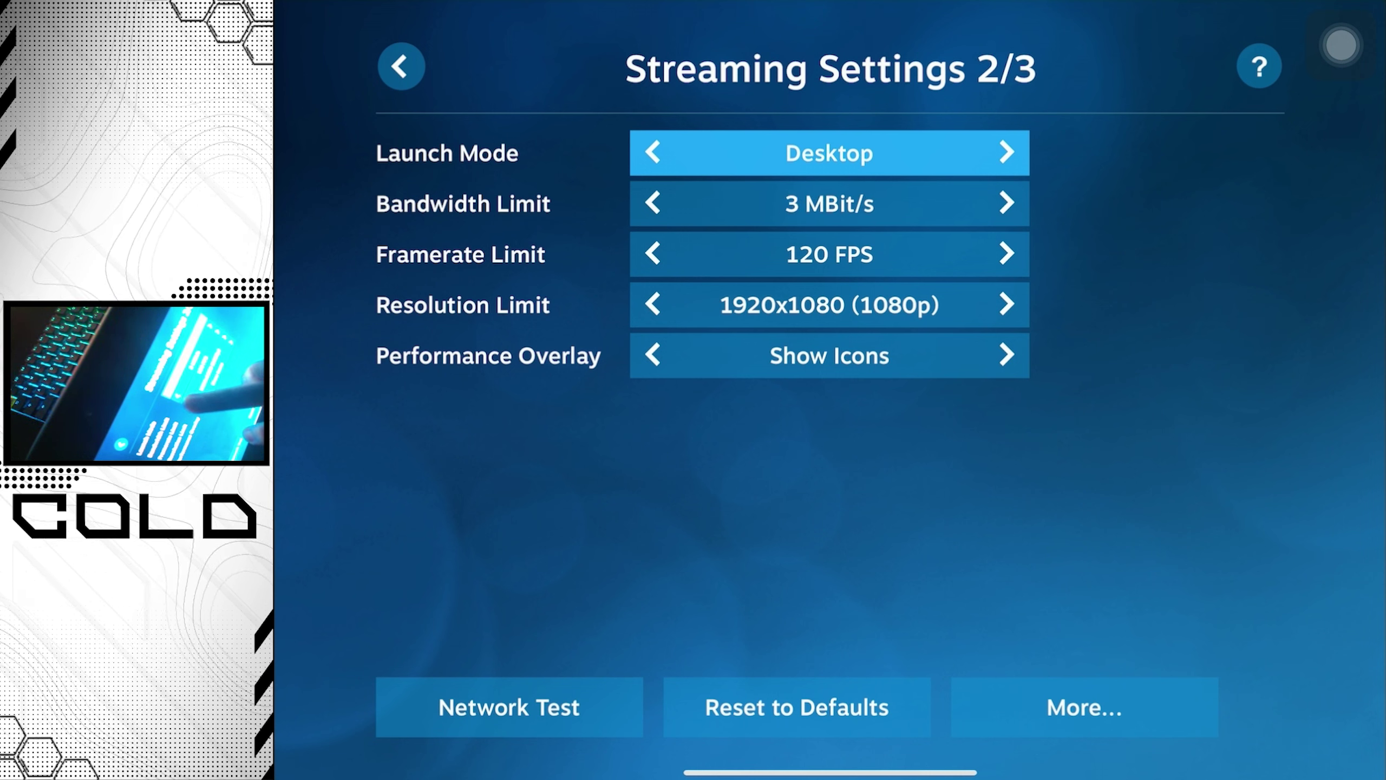
{"action": "left_click", "coordinate": [653, 203]}
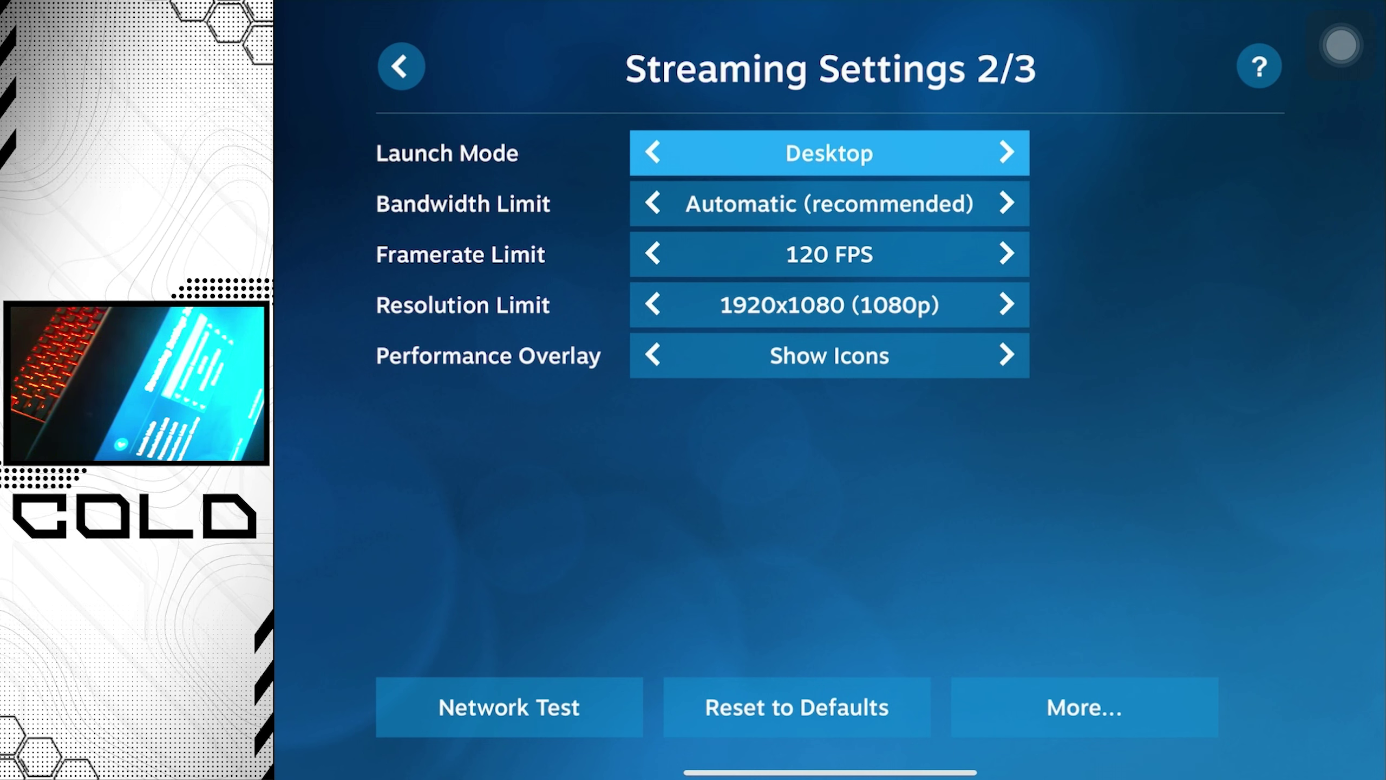
{"action": "left_click", "coordinate": [1007, 203]}
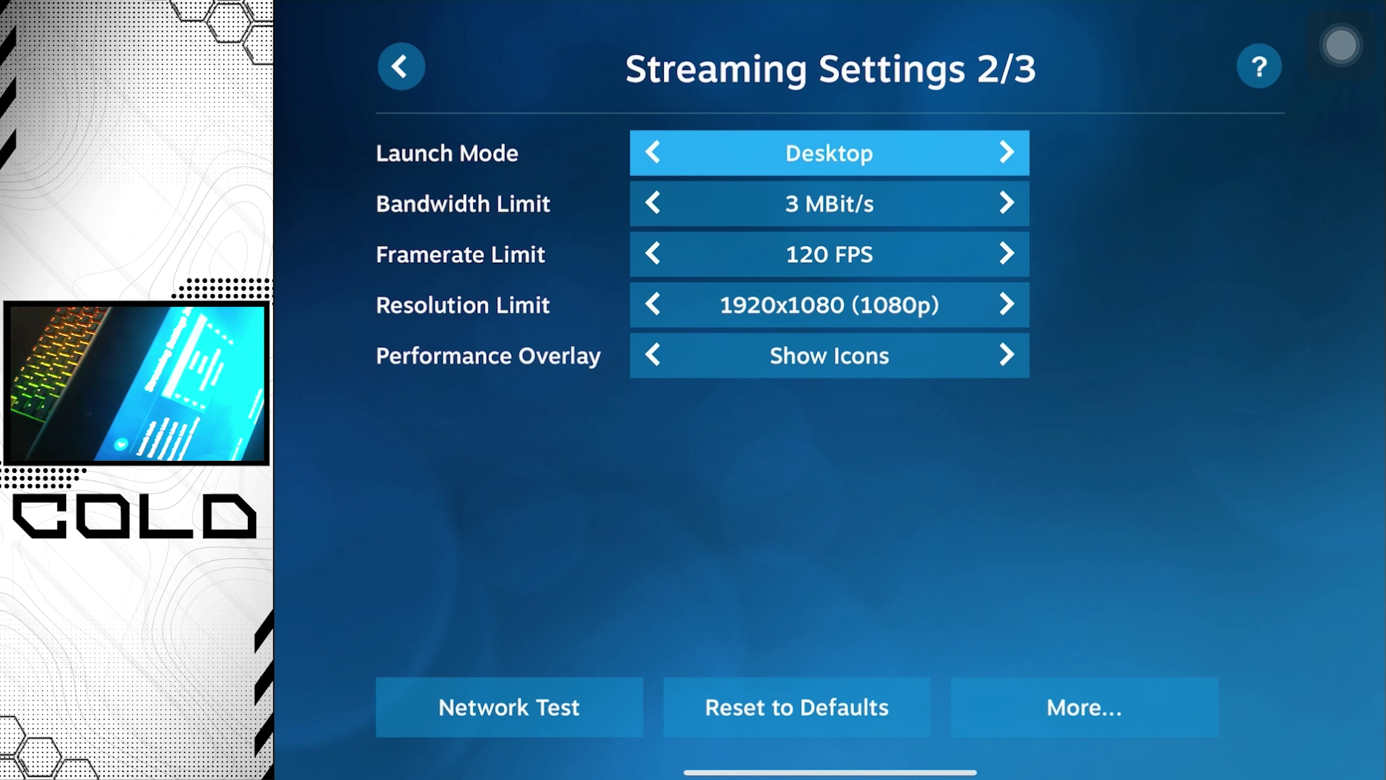
{"action": "left_click", "coordinate": [1007, 203]}
{"action": "left_click", "coordinate": [1007, 203]}
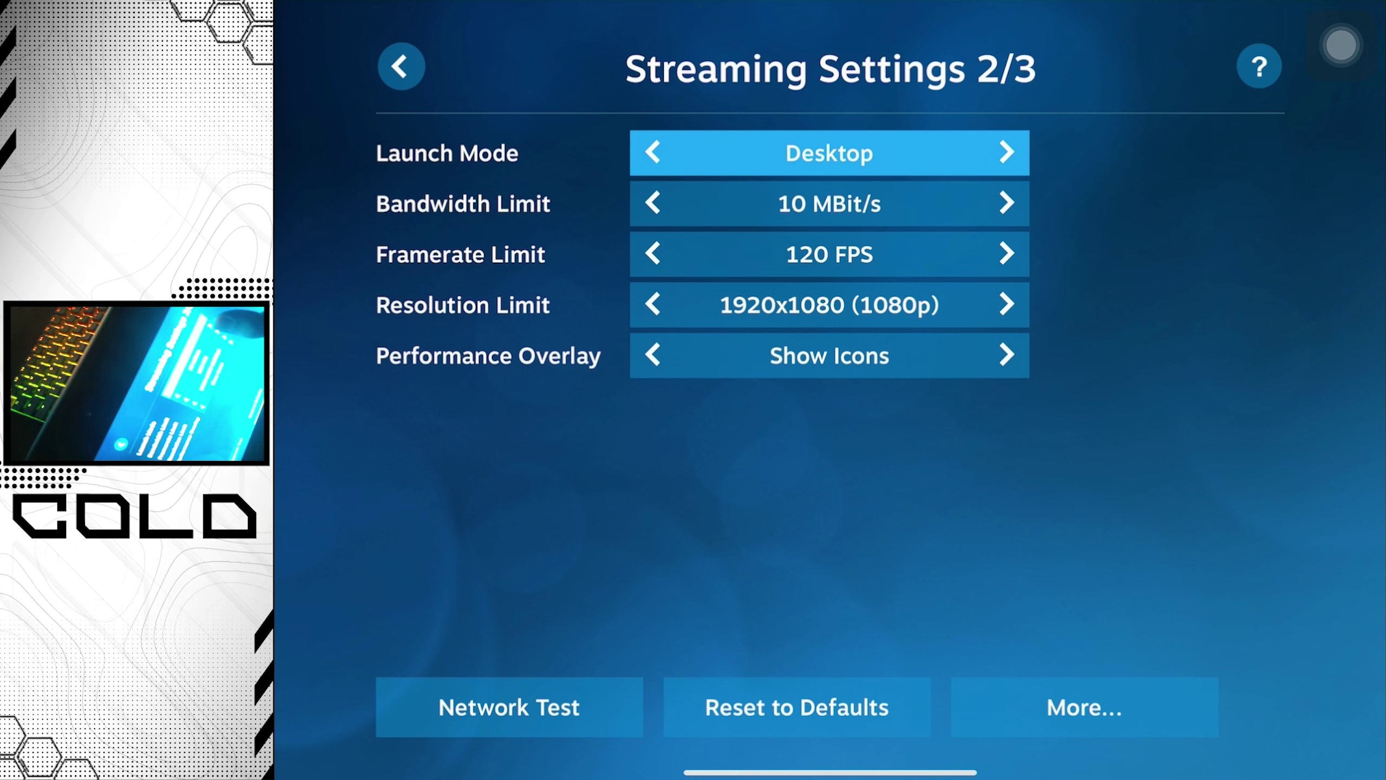
{"action": "left_click", "coordinate": [1007, 203]}
{"action": "left_click", "coordinate": [1007, 203]}
{"action": "left_click", "coordinate": [1007, 204]}
{"action": "left_click", "coordinate": [1007, 203]}
{"action": "left_click", "coordinate": [1007, 203]}
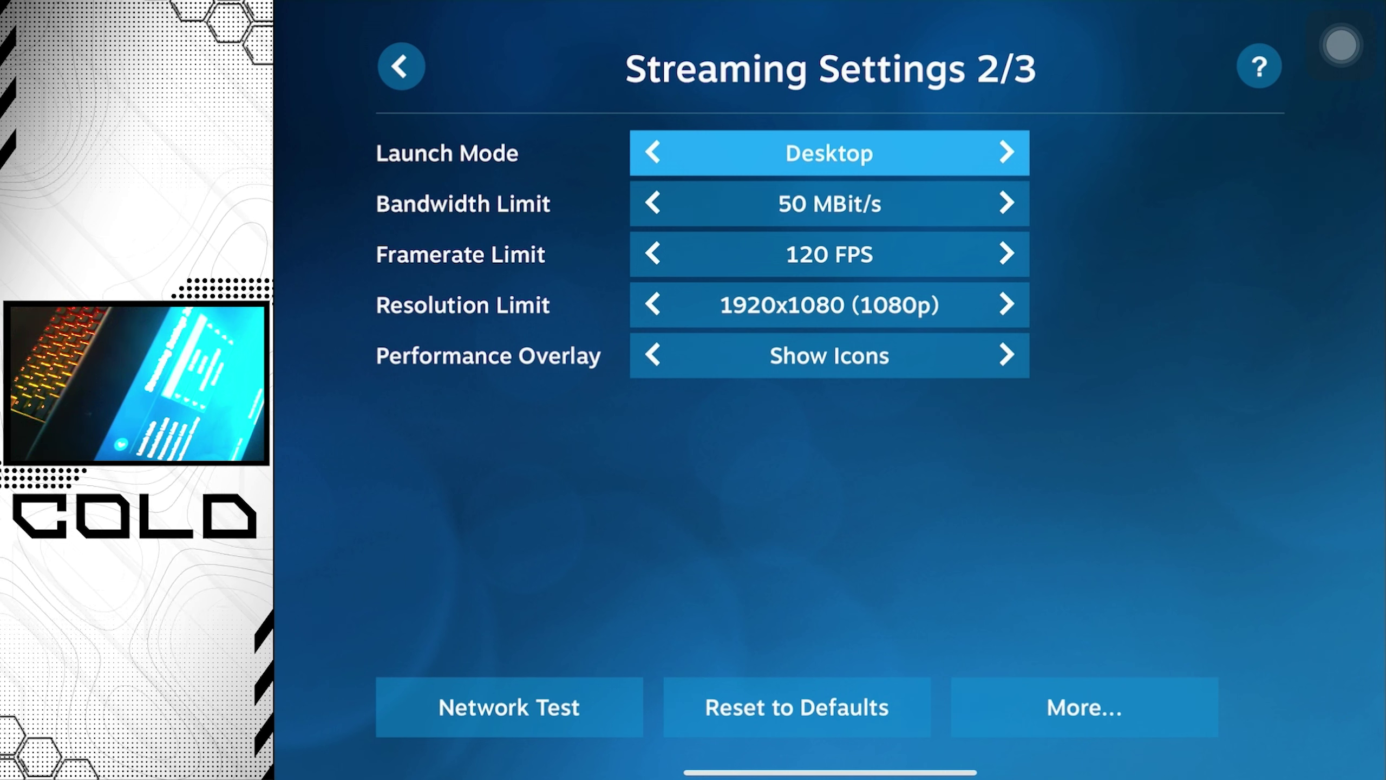
Cycle the Framerate Limit around and back to 120 FPS
{"action": "left_click", "coordinate": [1007, 253]}
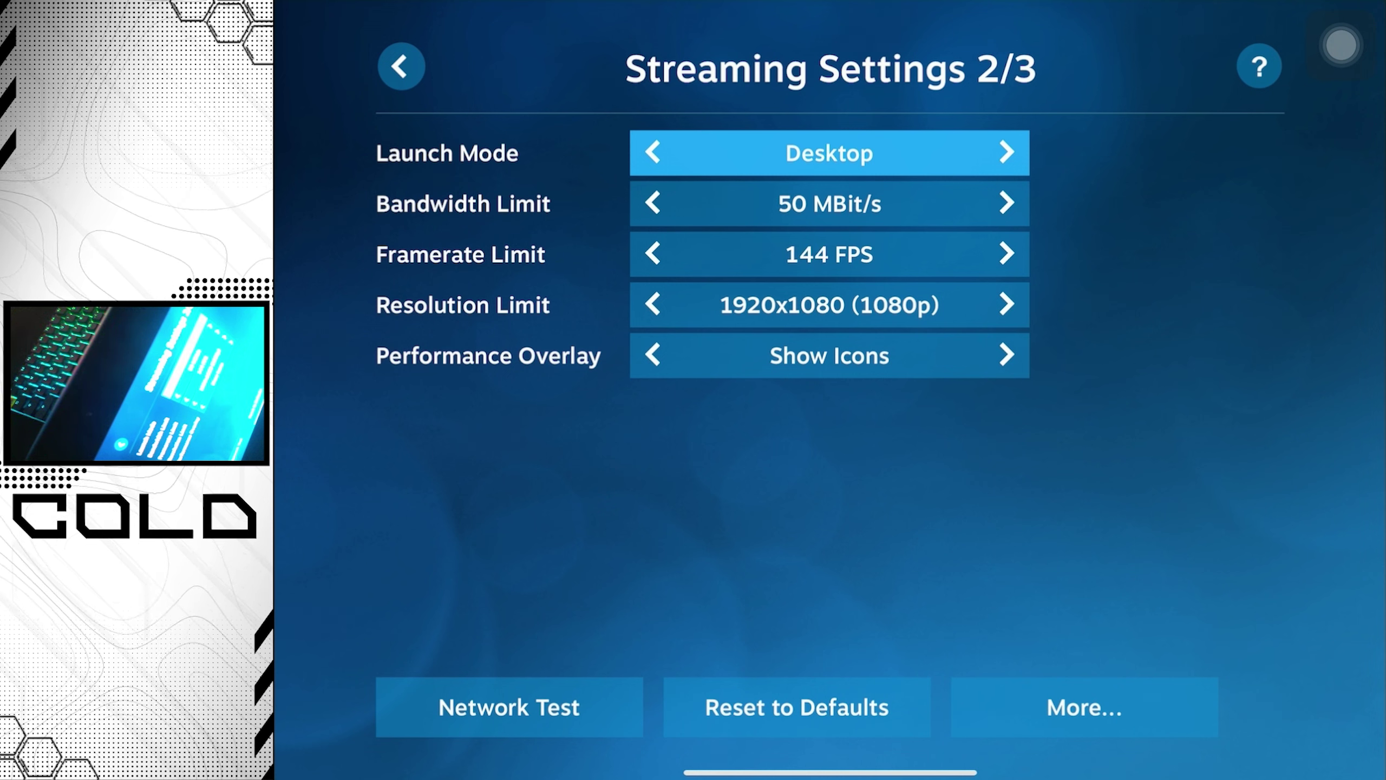
{"action": "left_click", "coordinate": [1007, 253]}
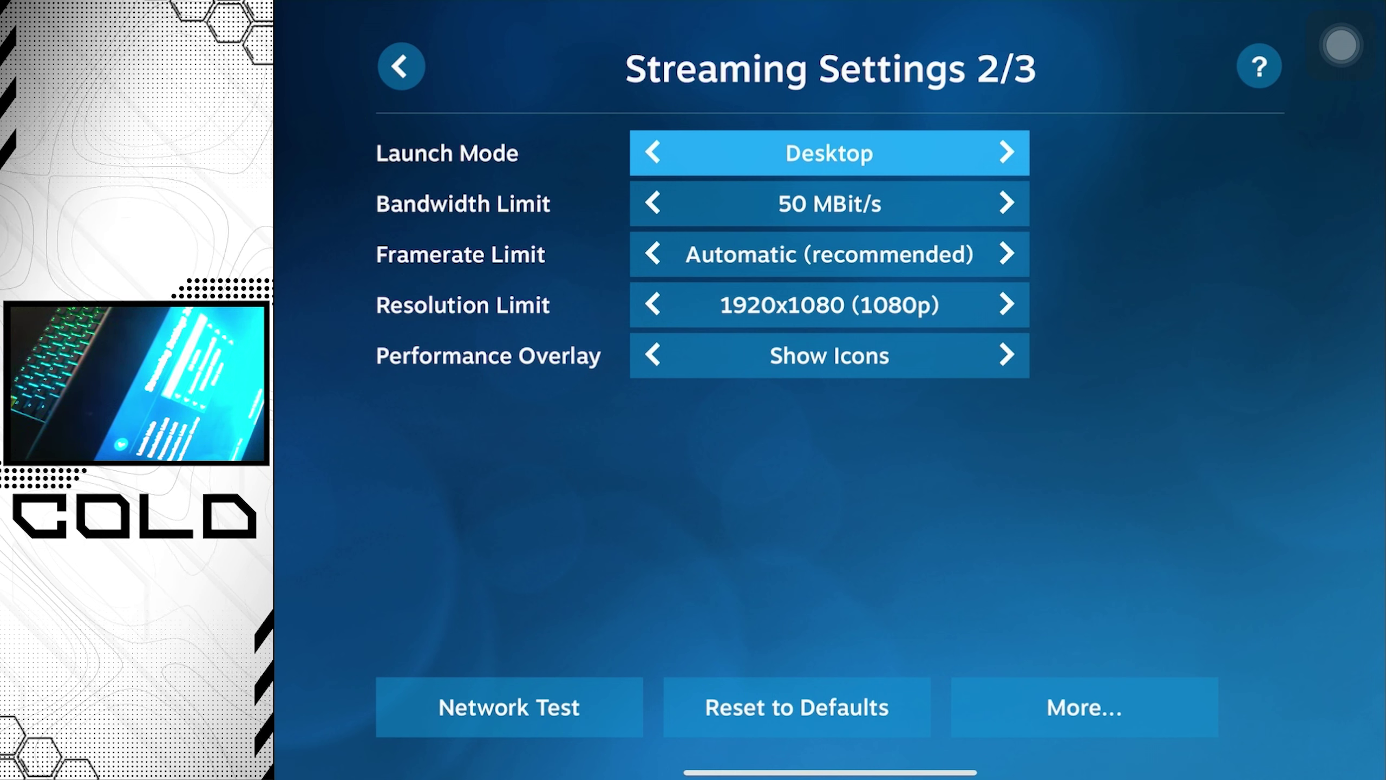
{"action": "left_click", "coordinate": [1007, 253]}
{"action": "left_click", "coordinate": [1007, 253]}
{"action": "left_click", "coordinate": [1007, 253]}
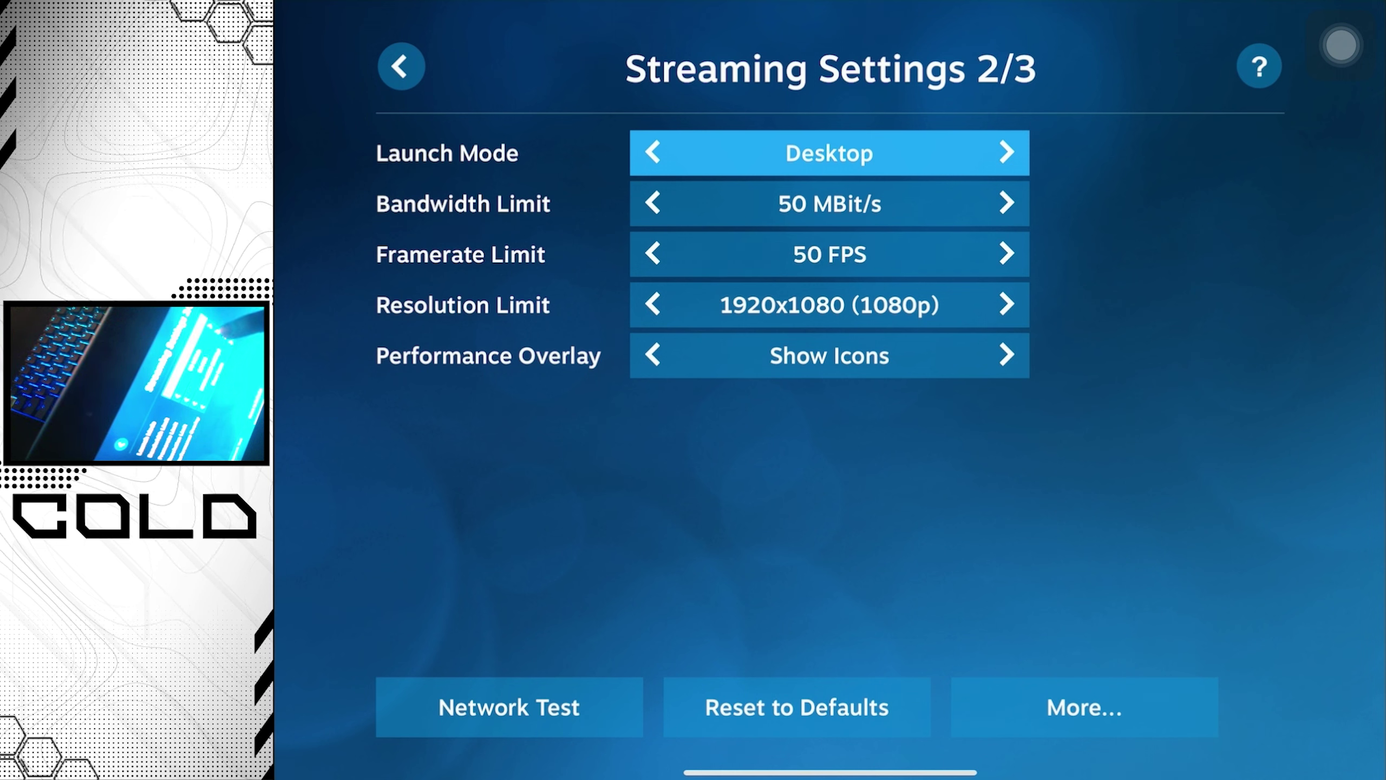
{"action": "left_click", "coordinate": [1007, 254]}
{"action": "left_click", "coordinate": [1007, 254]}
{"action": "left_click", "coordinate": [1007, 253]}
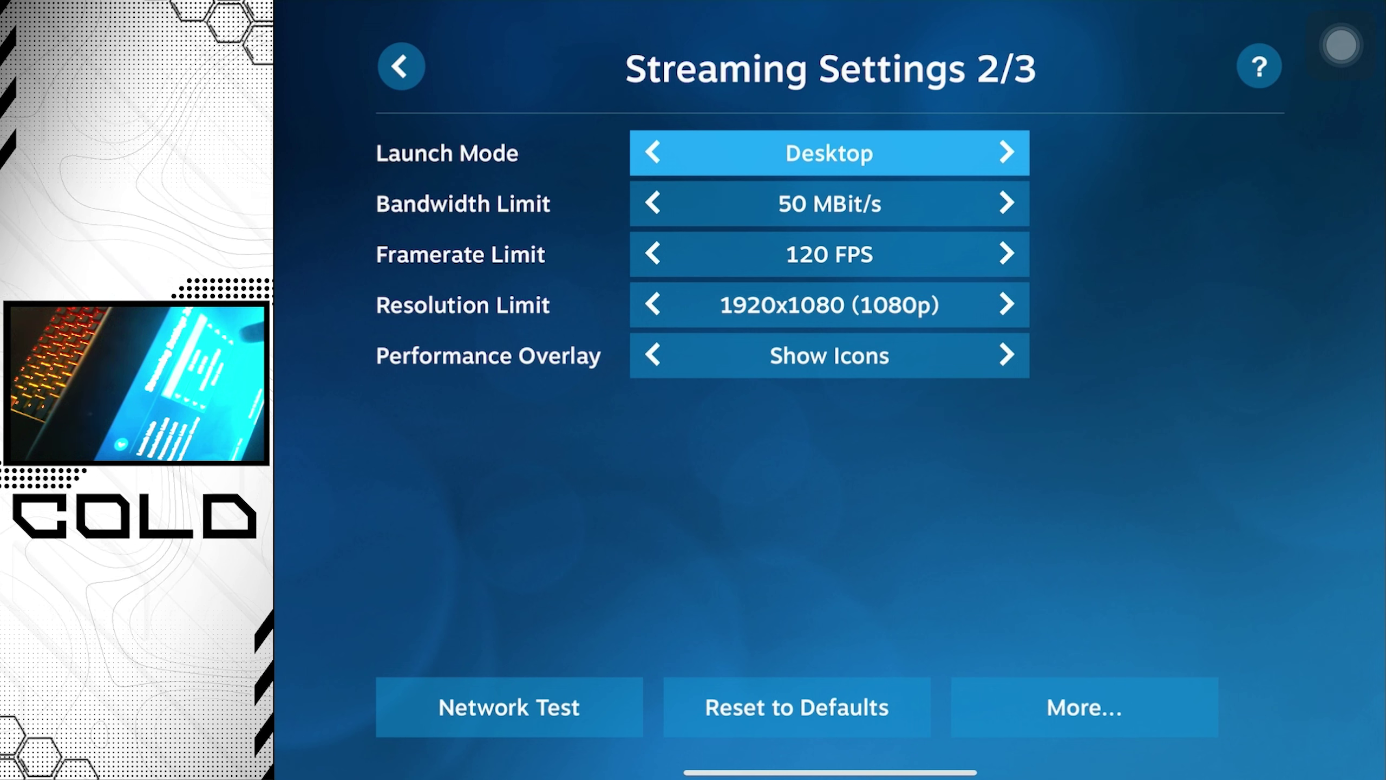
Return the Resolution Limit to 1920x1080 and go to streaming page 3/3
{"action": "left_click", "coordinate": [652, 304]}
{"action": "left_click", "coordinate": [653, 304]}
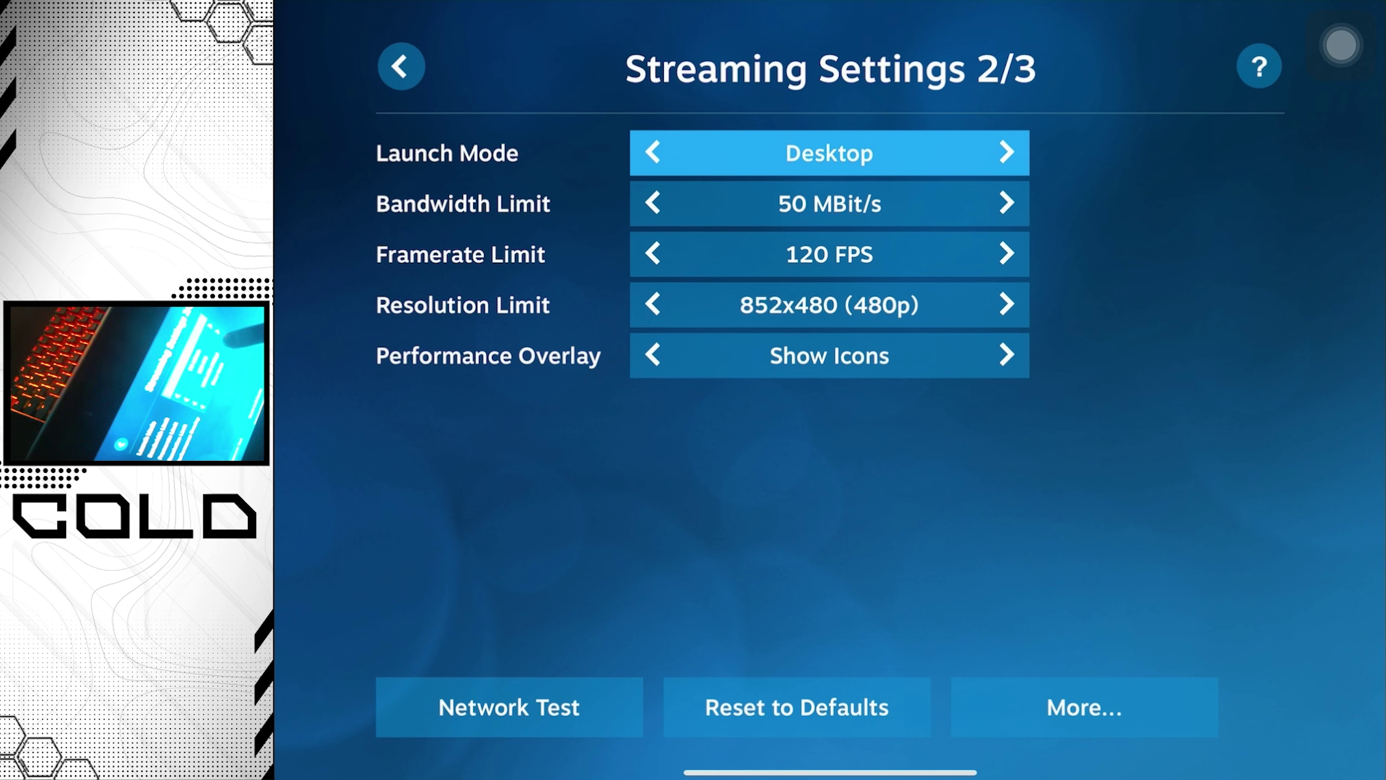
{"action": "left_click", "coordinate": [653, 304]}
{"action": "left_click", "coordinate": [652, 304]}
{"action": "left_click", "coordinate": [653, 304]}
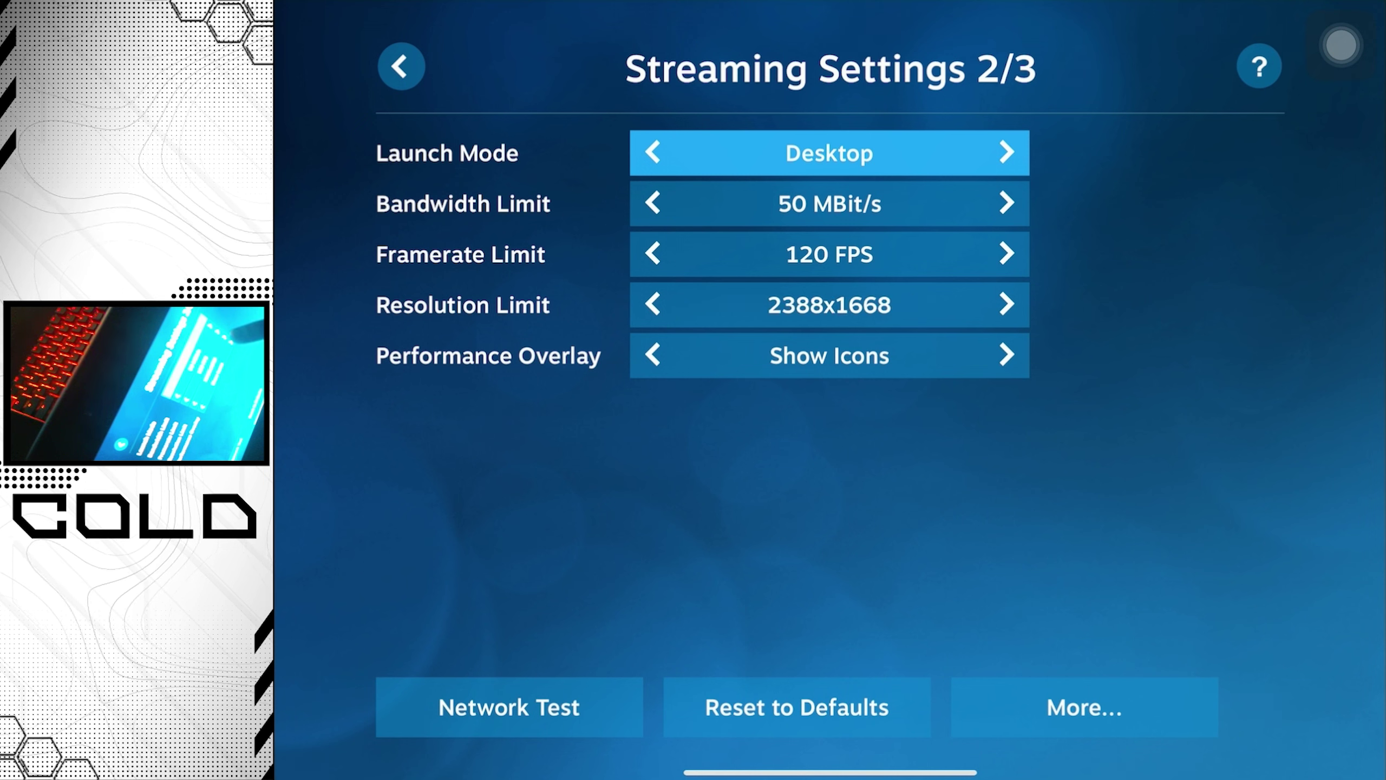
{"action": "left_click", "coordinate": [652, 304]}
{"action": "left_click", "coordinate": [652, 304]}
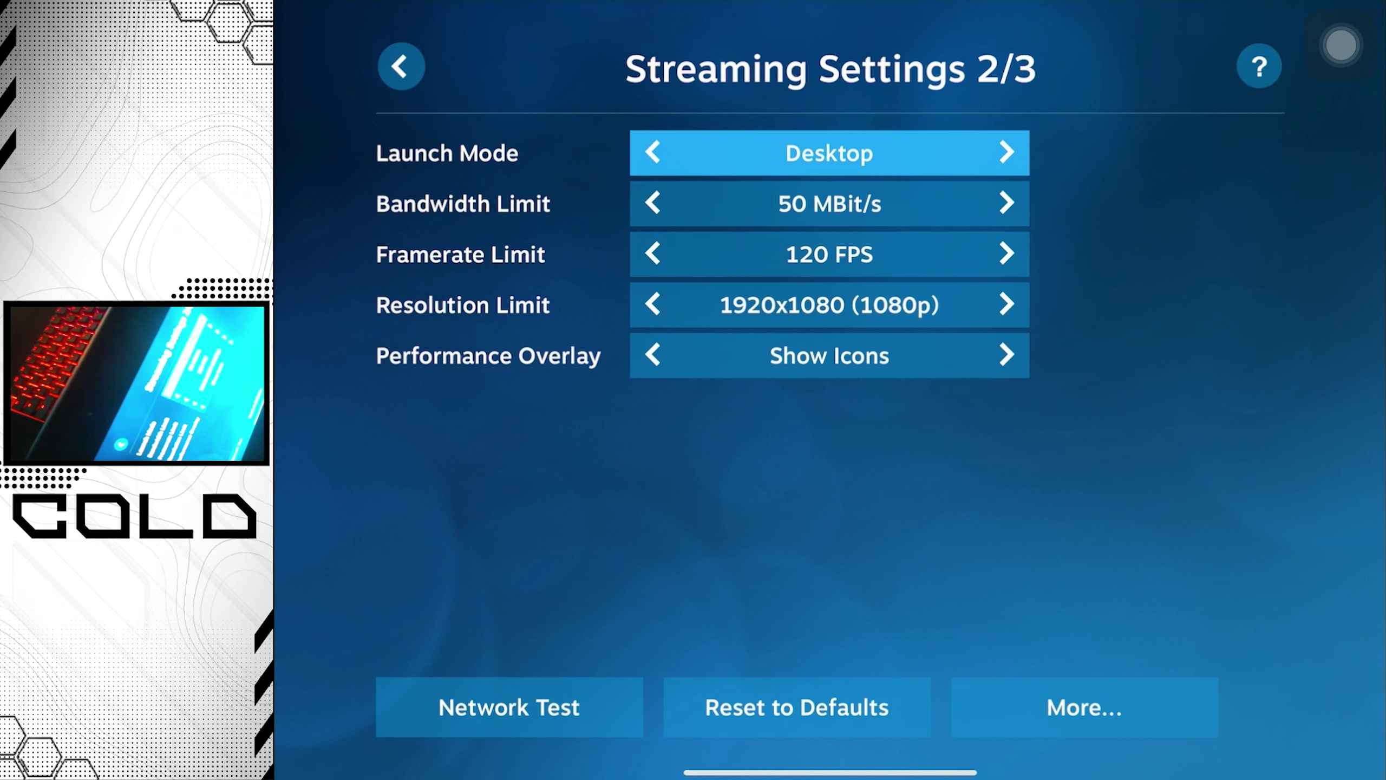
{"action": "left_click", "coordinate": [1084, 707]}
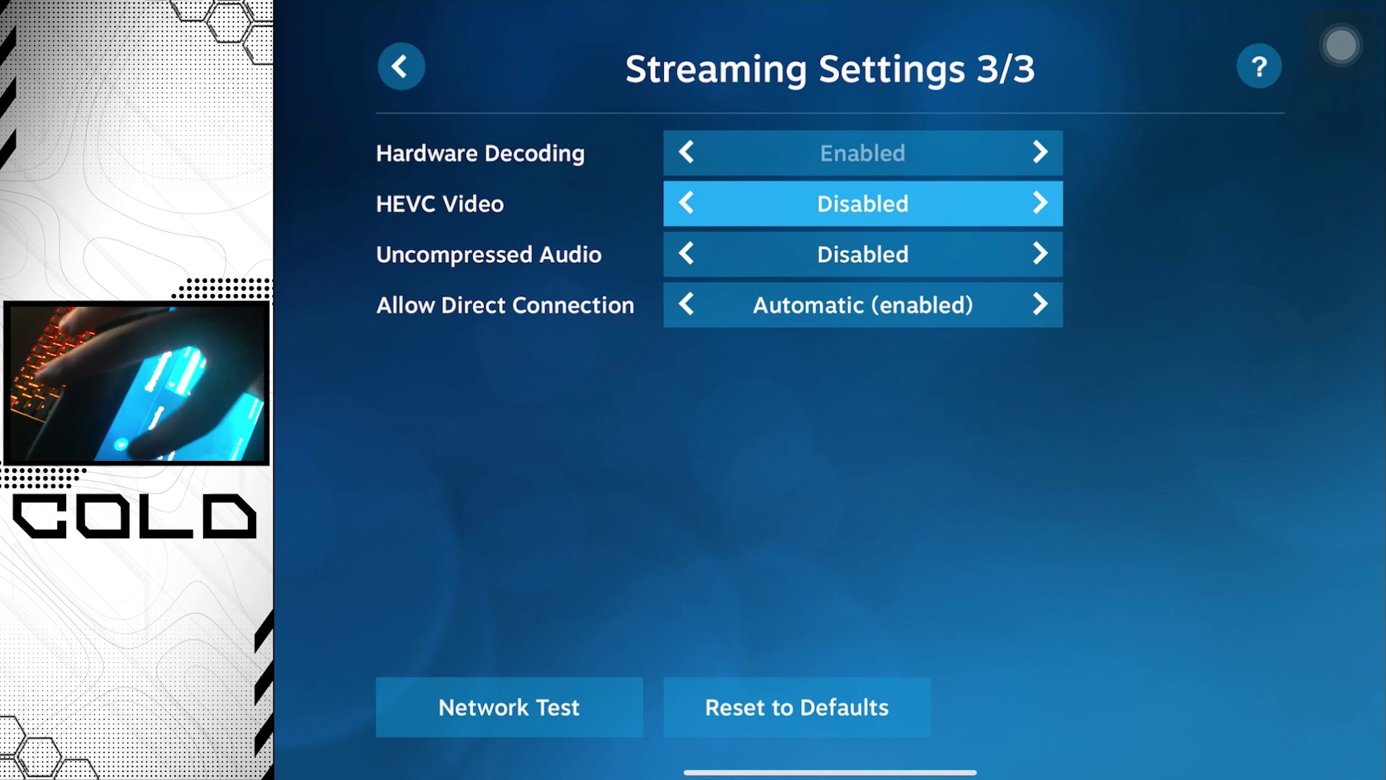
Return to the Steam Link home screen and start playing on the paired computer
{"action": "left_click", "coordinate": [401, 66]}
{"action": "left_click", "coordinate": [401, 66]}
{"action": "left_click", "coordinate": [399, 63]}
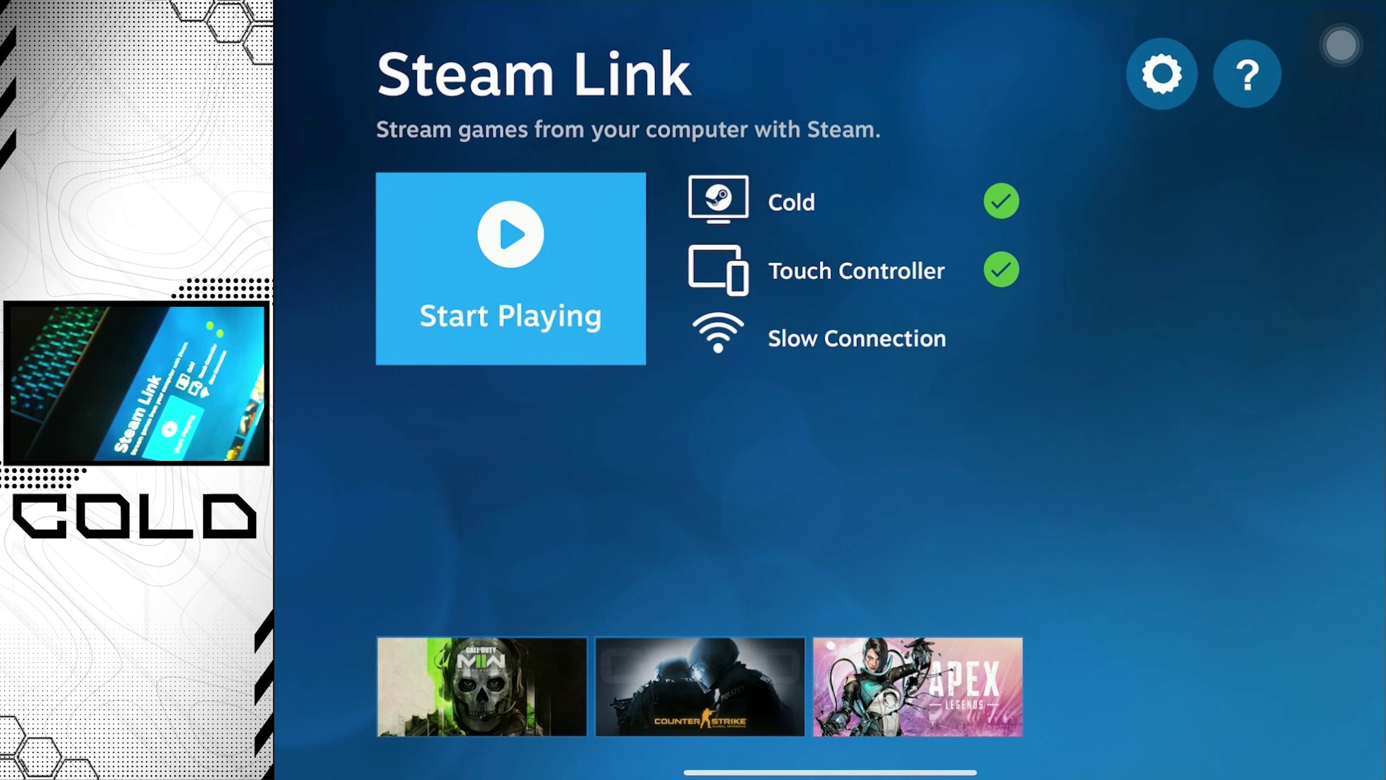
{"action": "left_click", "coordinate": [511, 267]}
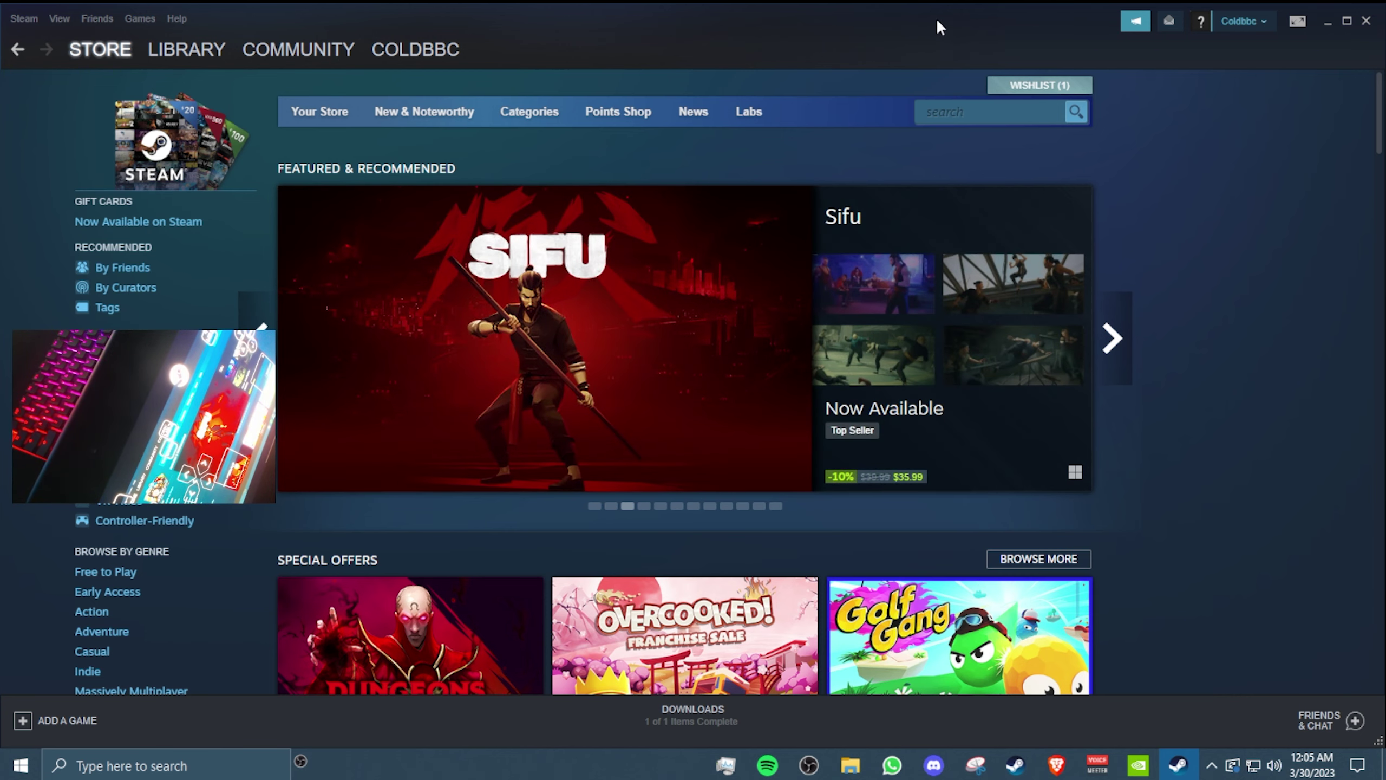
Minimize Steam and bring up NVIDIA Control Panel's Change resolution page from the desktop
{"action": "left_click_drag", "start_coordinate": [935, 18], "coordinate": [925, 1]}
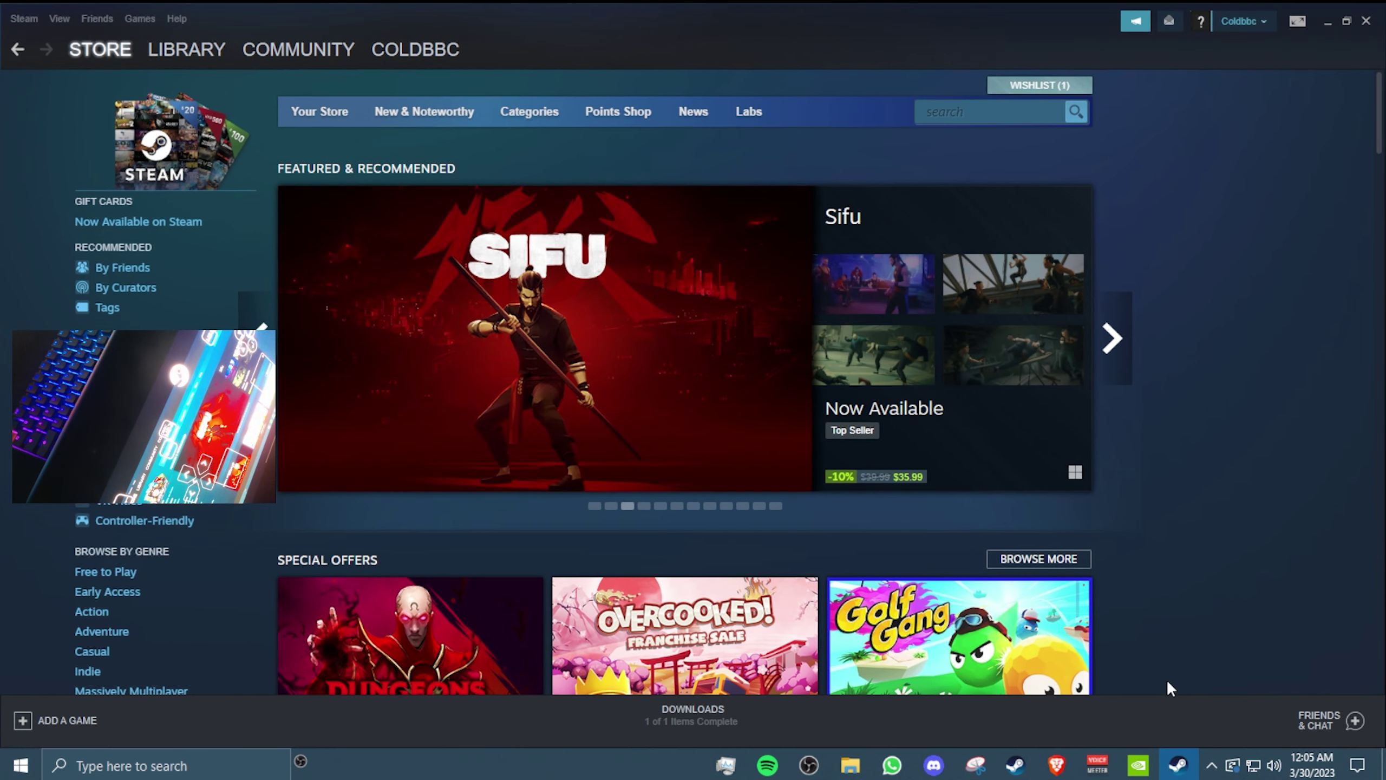
{"action": "left_click", "coordinate": [1327, 20]}
{"action": "right_click", "coordinate": [734, 311]}
{"action": "left_click", "coordinate": [766, 433]}
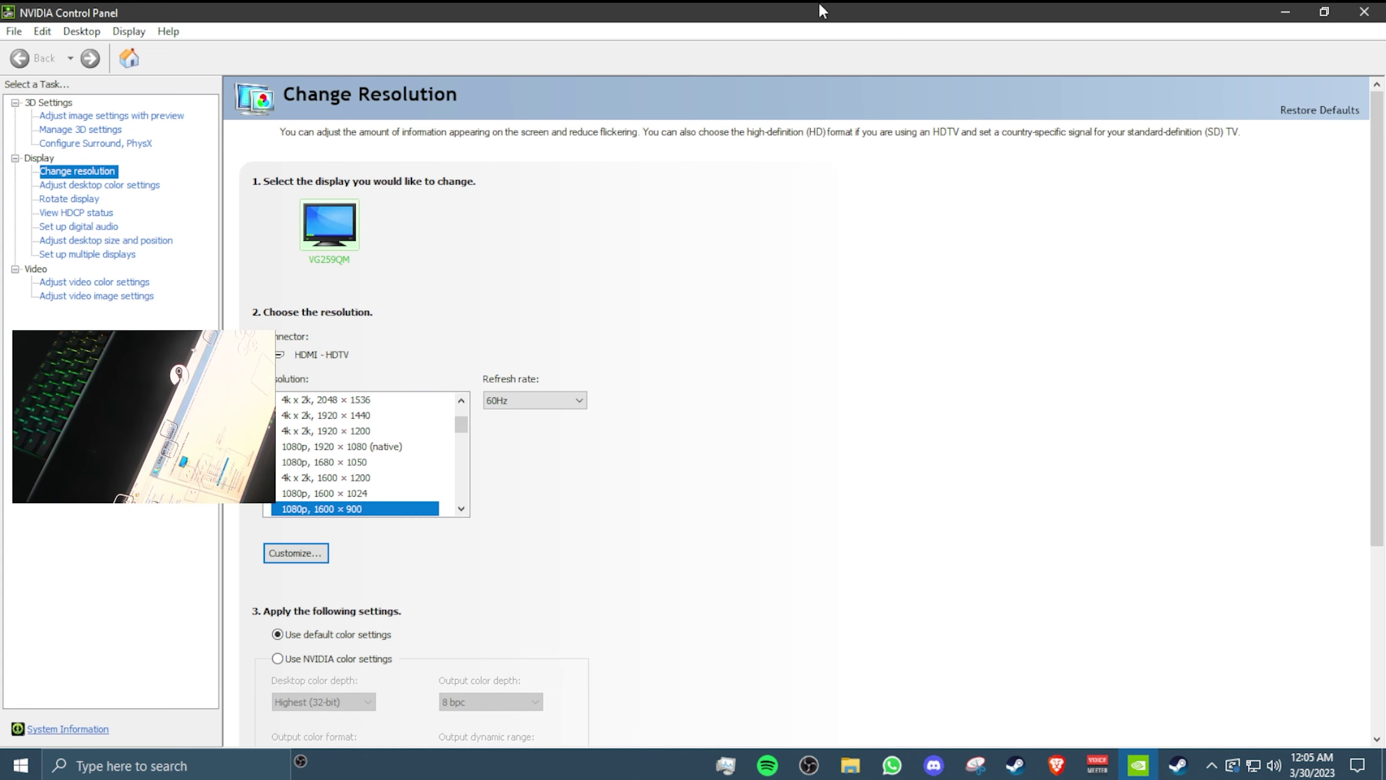
Apply the PC 1920 × 1080 resolution at 240Hz and keep the changes
{"action": "scroll", "coordinate": [344, 458], "scroll_direction": "down", "scroll_amount": 3}
{"action": "scroll", "coordinate": [344, 458], "scroll_direction": "up", "scroll_amount": 2}
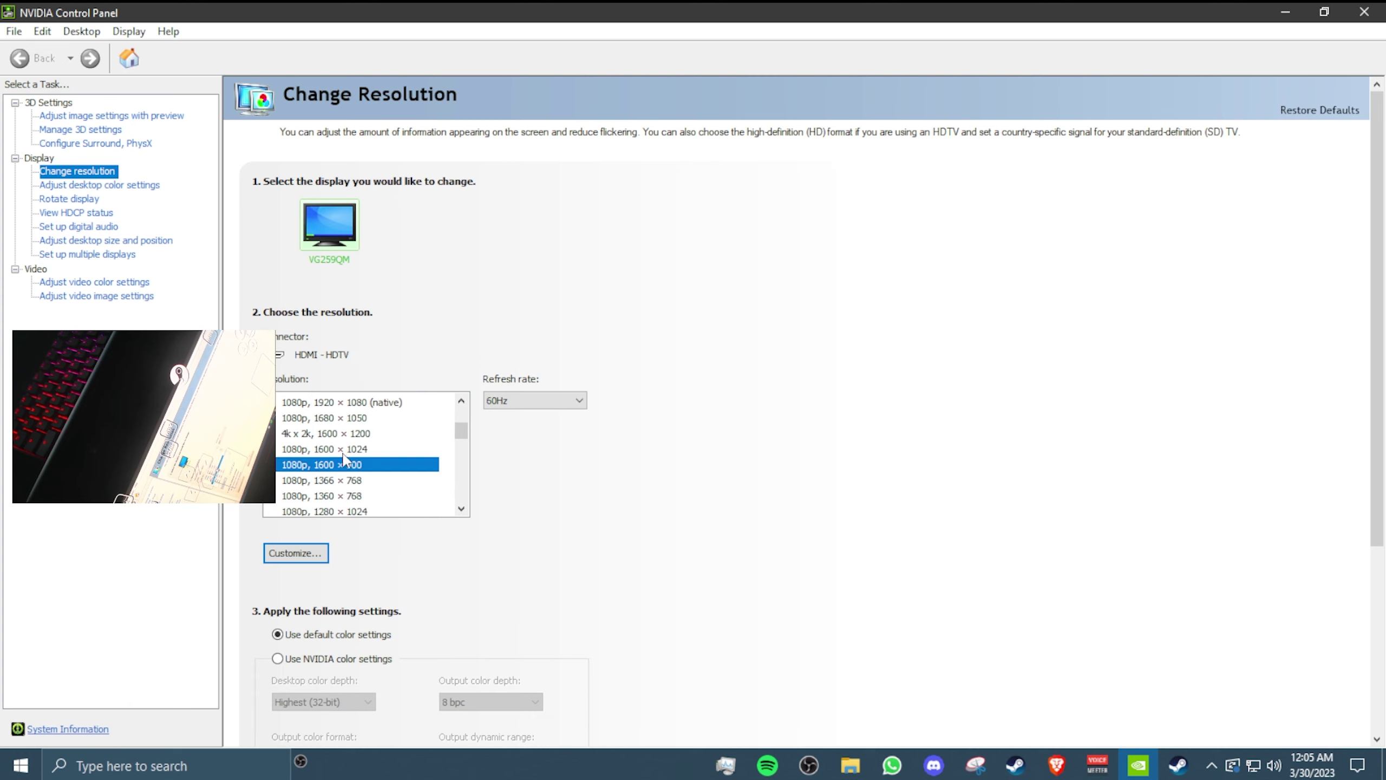
{"action": "scroll", "coordinate": [344, 458], "scroll_direction": "down", "scroll_amount": 3}
{"action": "left_click", "coordinate": [344, 456]}
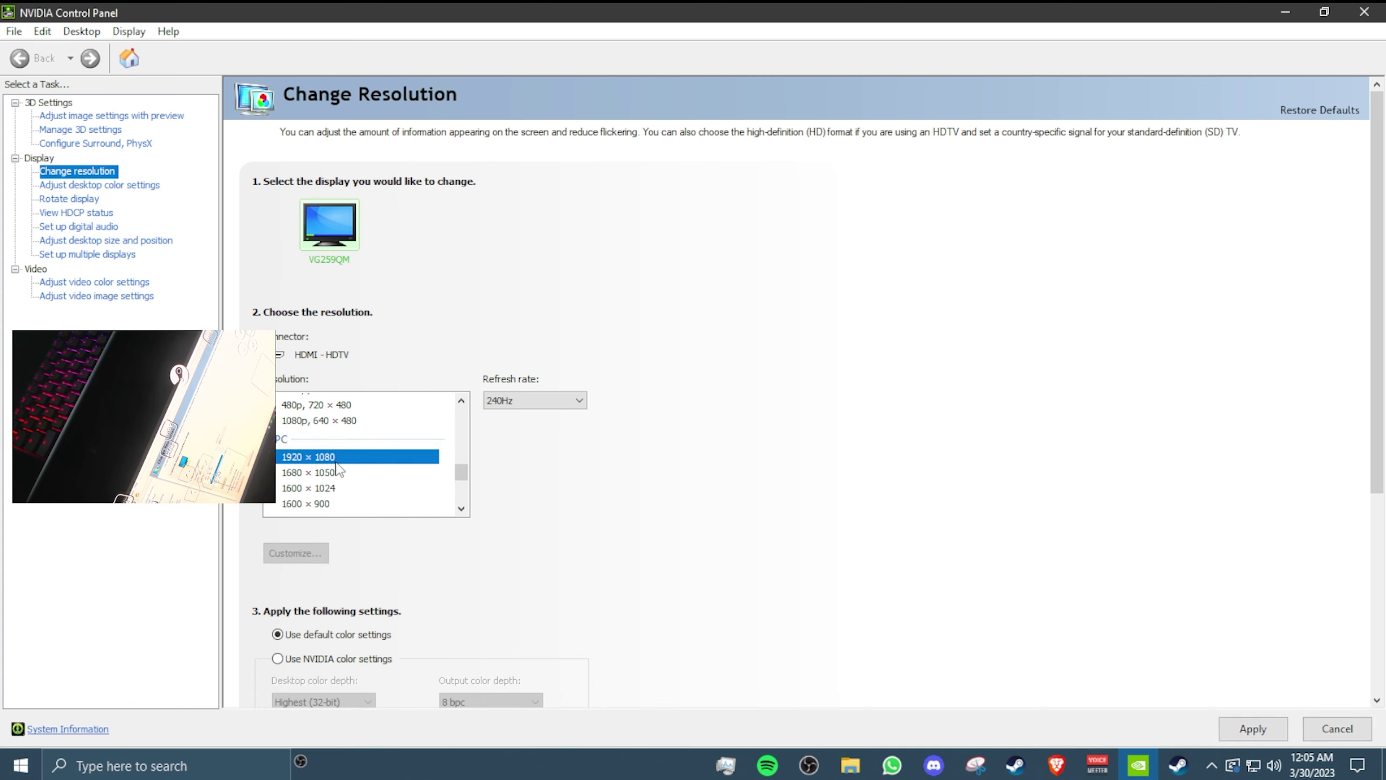
{"action": "left_click", "coordinate": [1254, 730]}
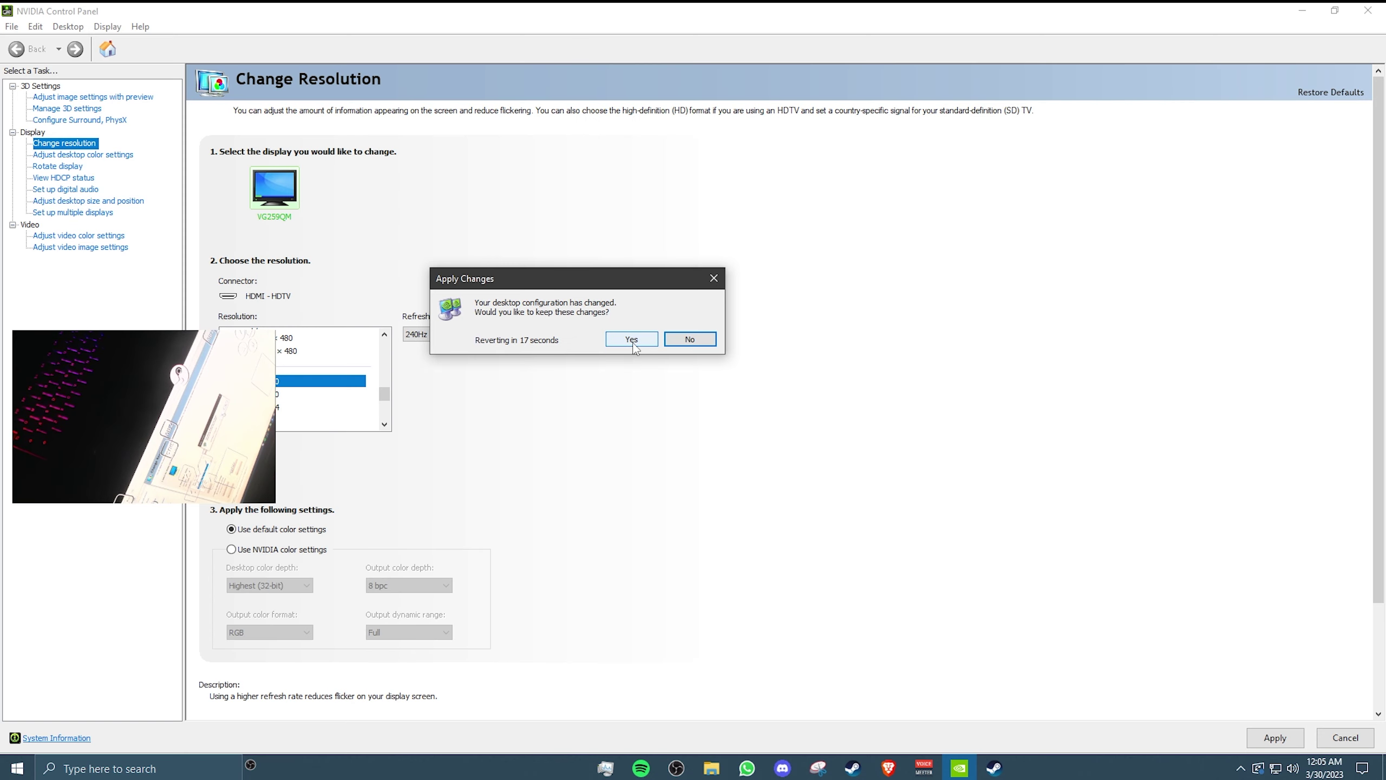
{"action": "left_click", "coordinate": [631, 339]}
{"action": "left_click", "coordinate": [1302, 10]}
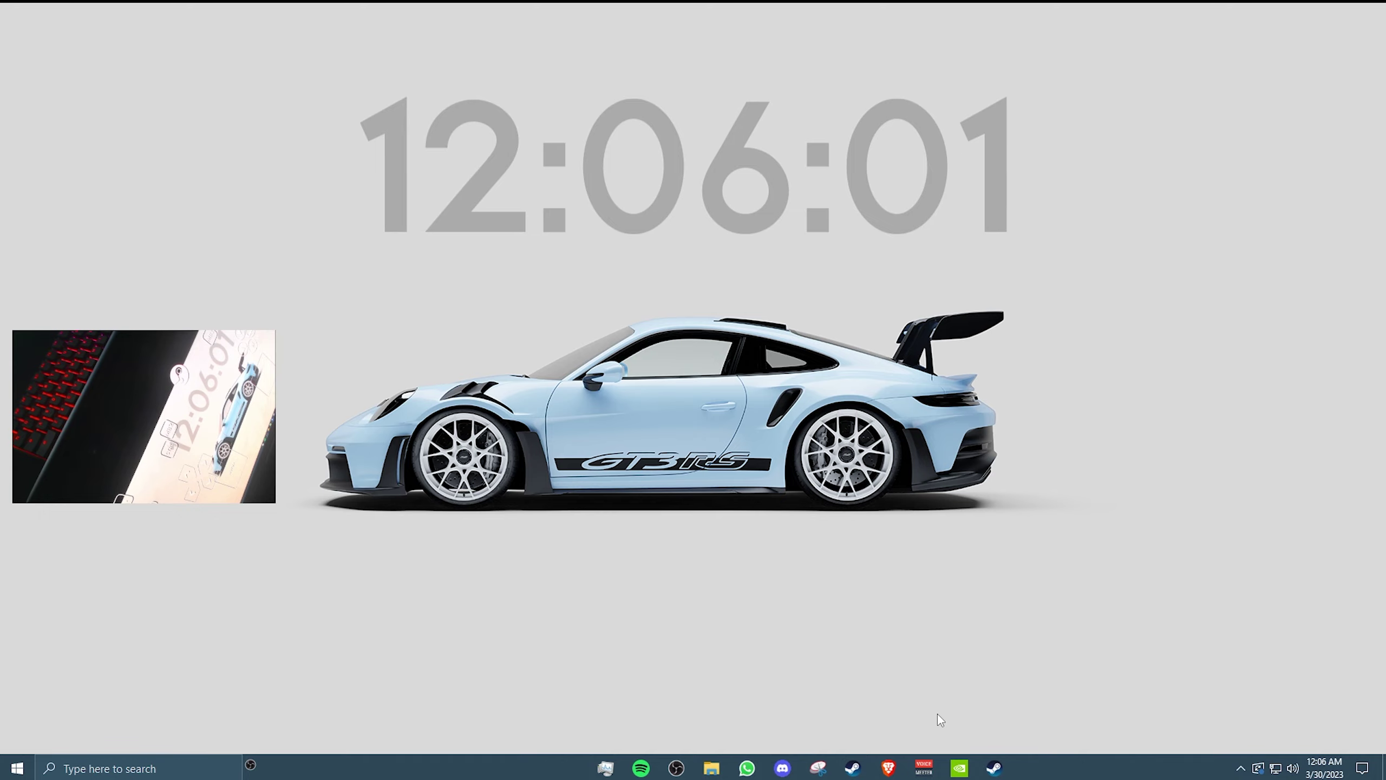
Review Remote Play's advanced client options: 50 MBit/s, 1080p, hardware decoding enabled
{"action": "left_click", "coordinate": [993, 767]}
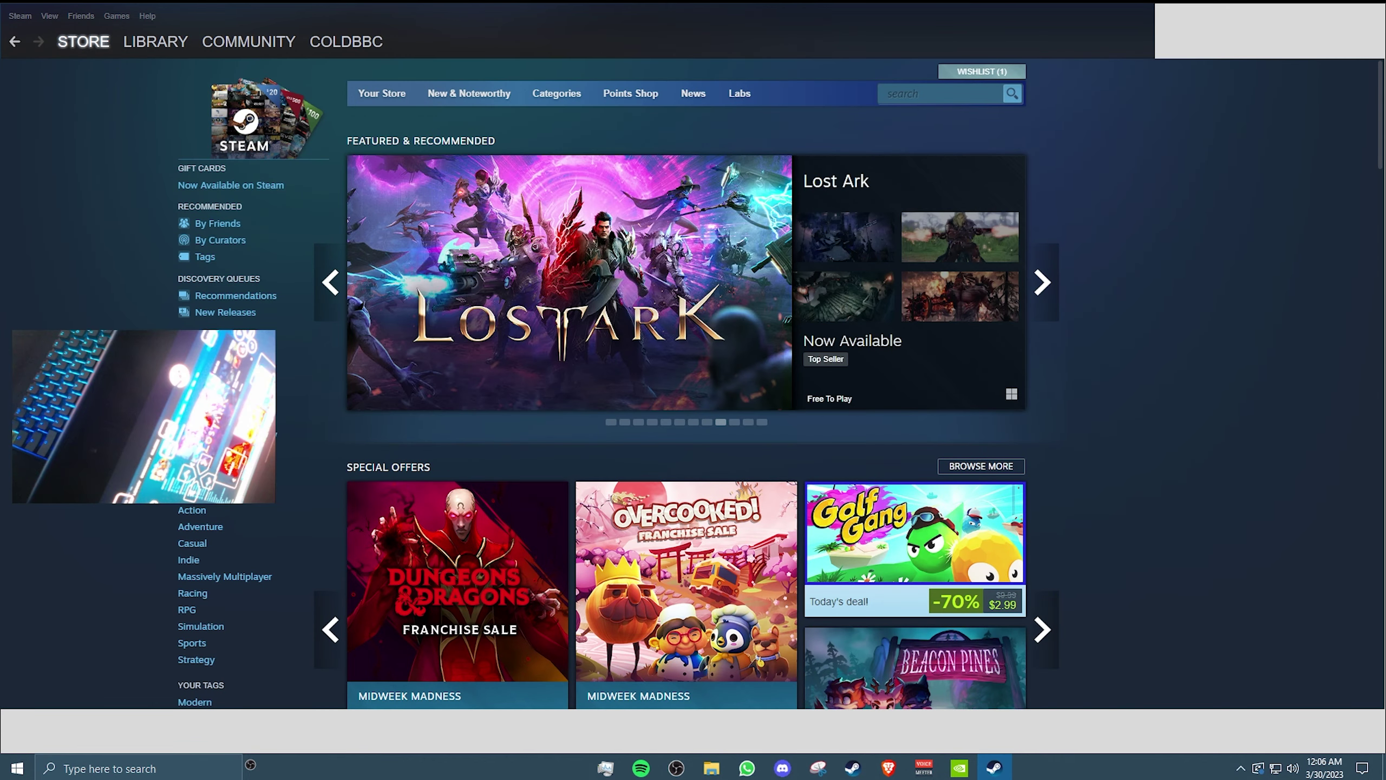
{"action": "mouse_move", "coordinate": [95, 55]}
{"action": "left_click", "coordinate": [20, 16]}
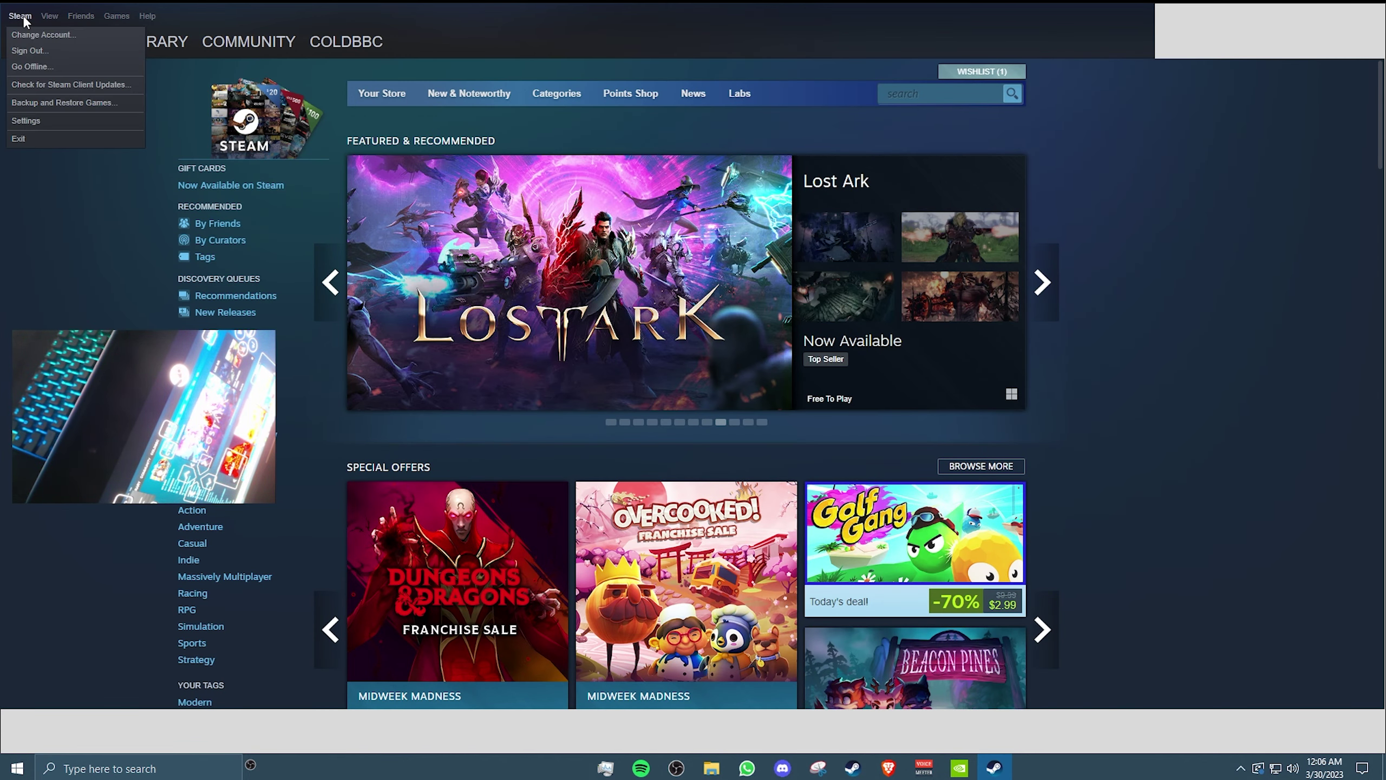
{"action": "left_click", "coordinate": [39, 120]}
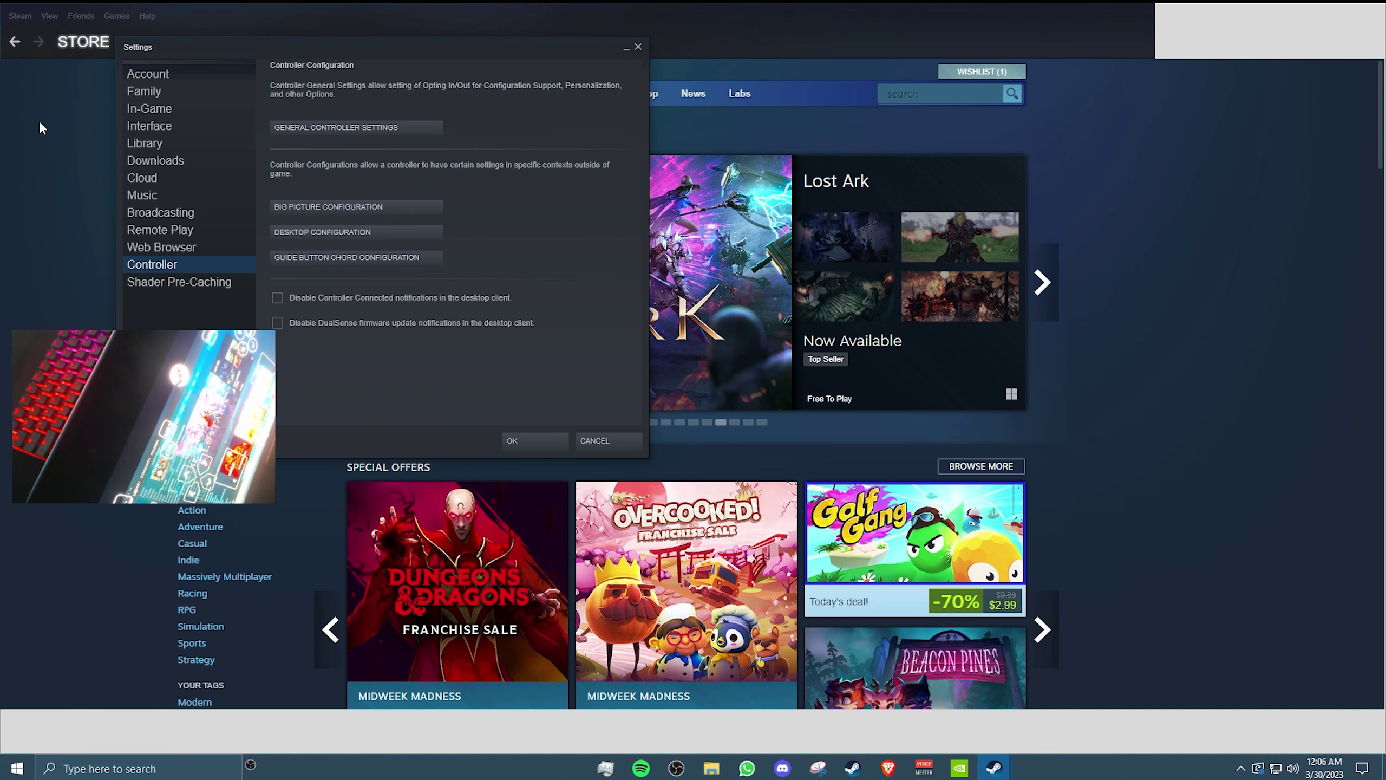
{"action": "left_click", "coordinate": [136, 247]}
{"action": "left_click", "coordinate": [140, 230]}
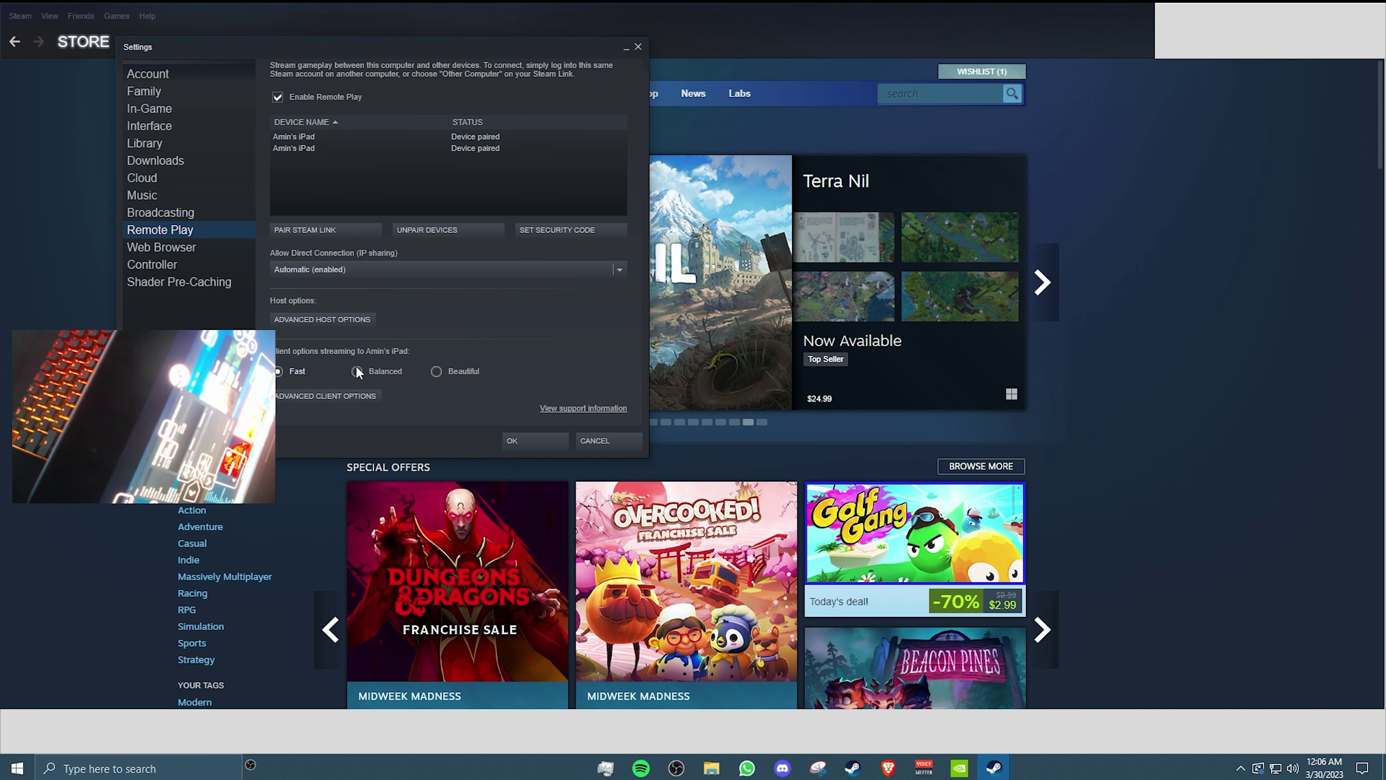
{"action": "left_click", "coordinate": [324, 396]}
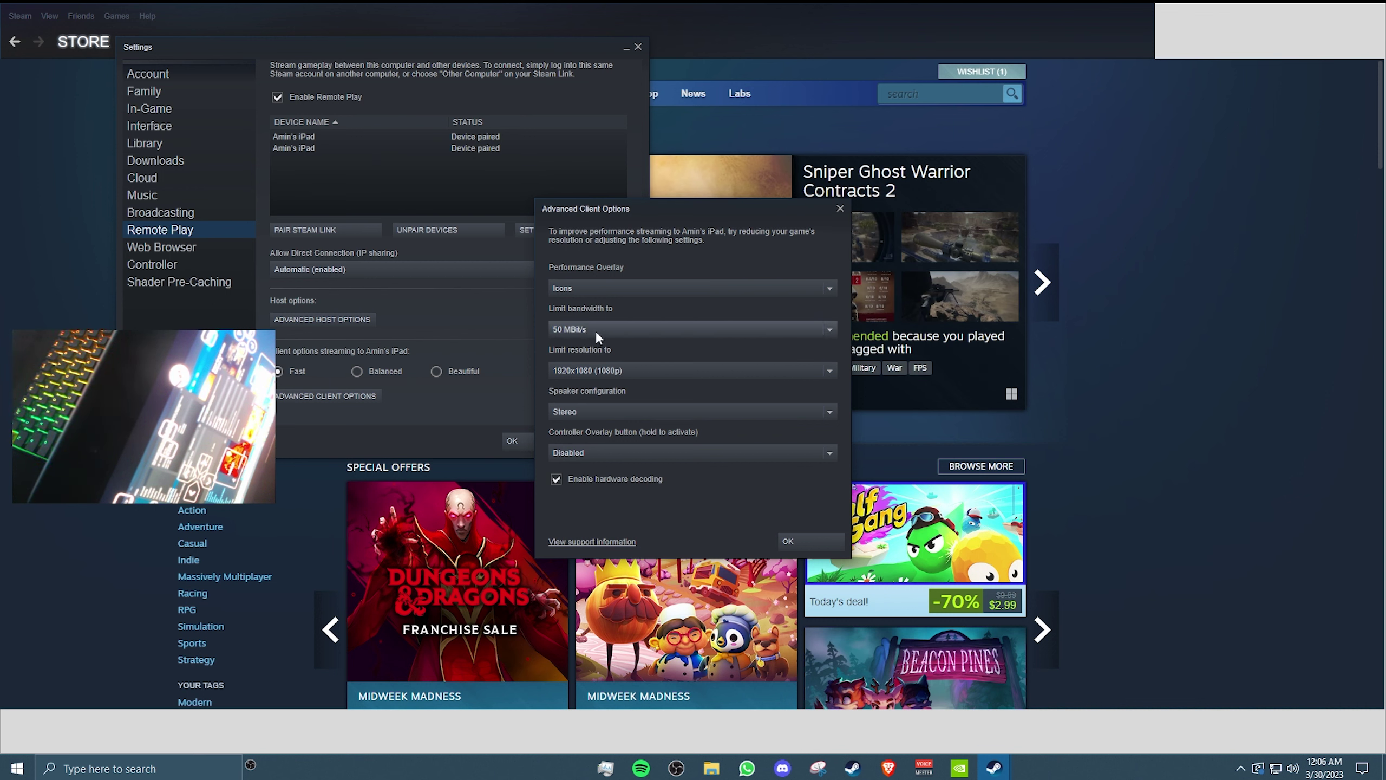
{"action": "left_click", "coordinate": [810, 537]}
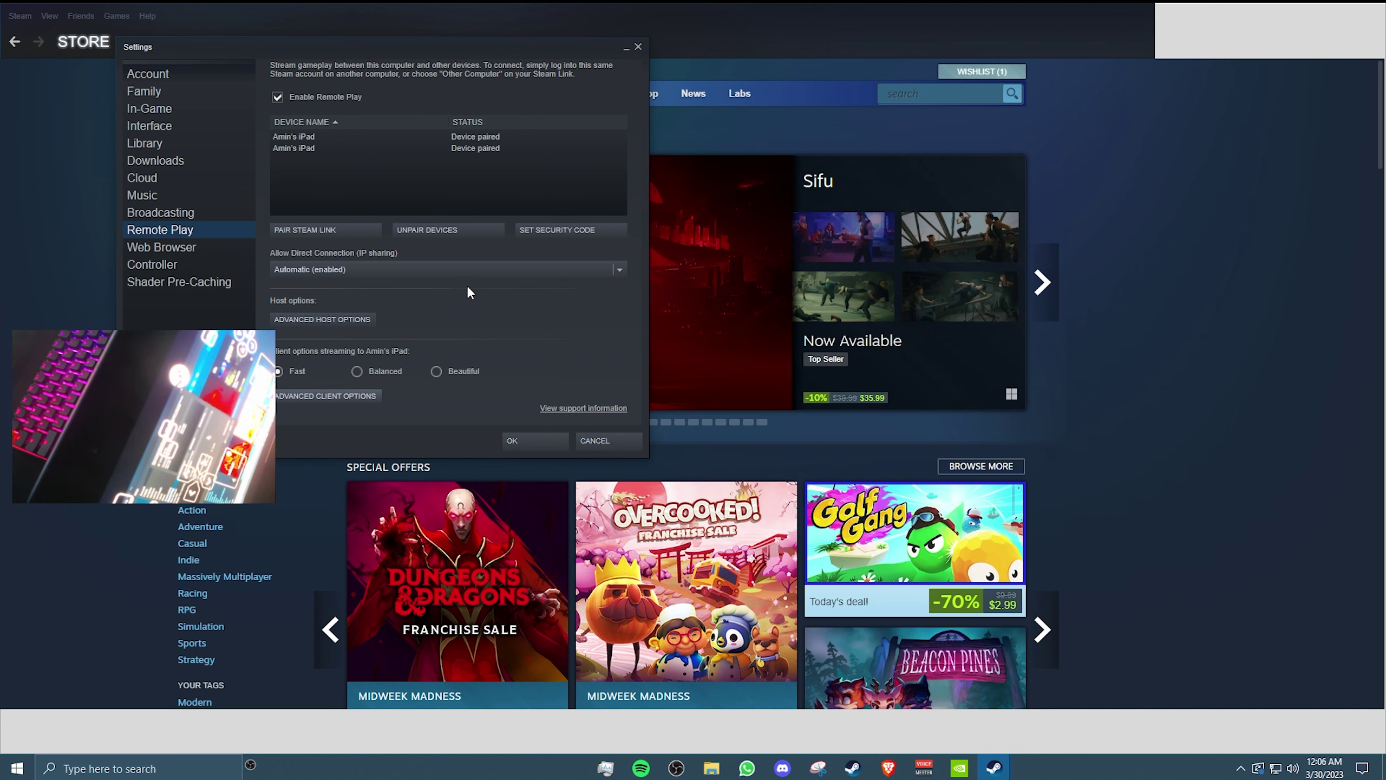
{"action": "left_click", "coordinate": [344, 318]}
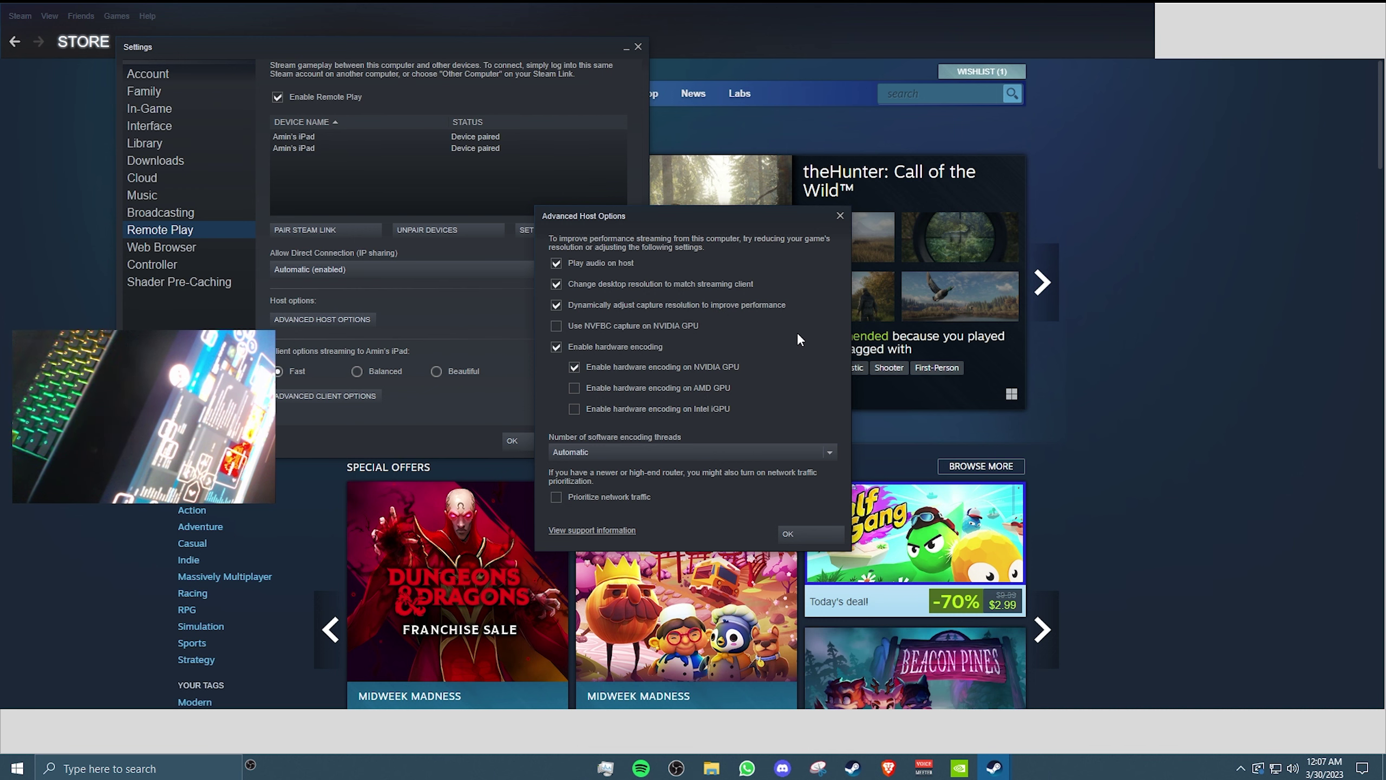
{"action": "left_click", "coordinate": [799, 534]}
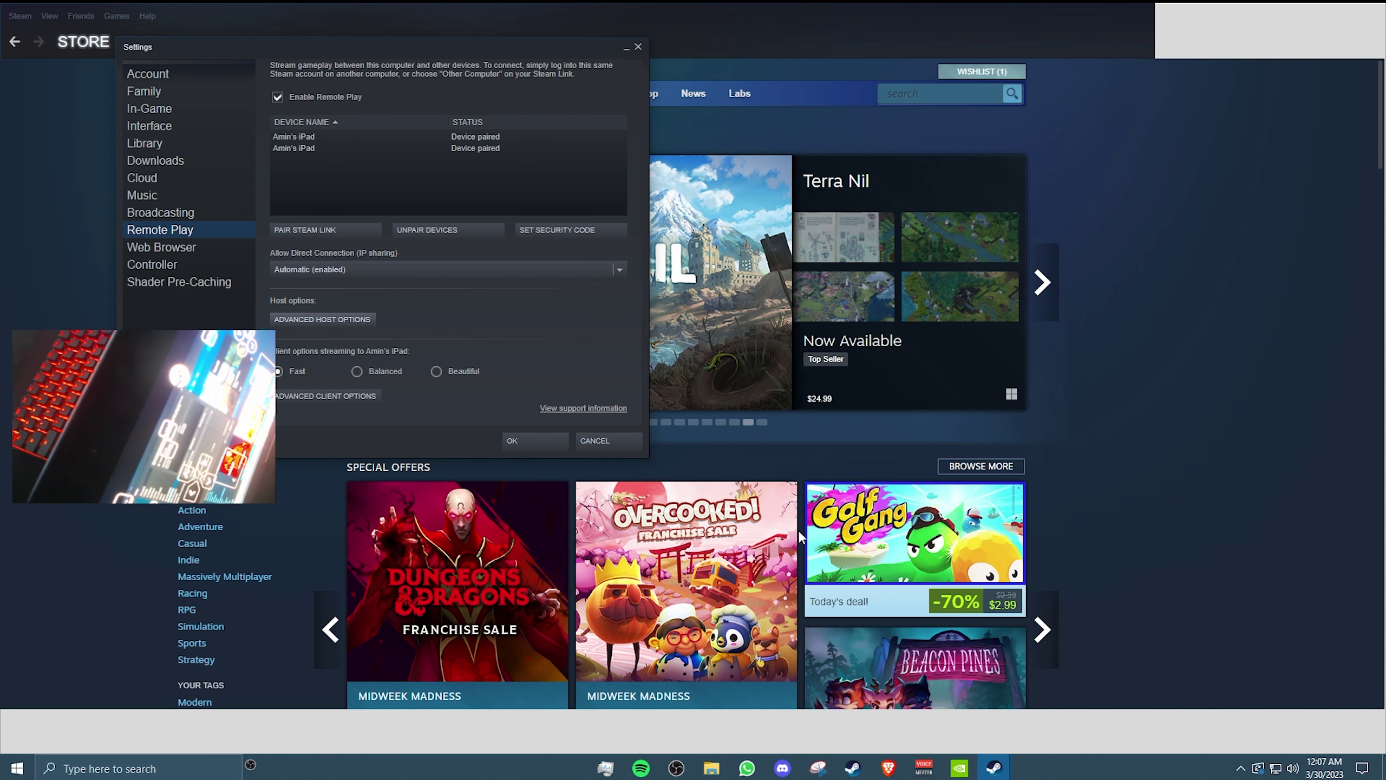
Launch the Controller Configurator for the MK layout from Controller settings
{"action": "left_click", "coordinate": [174, 264]}
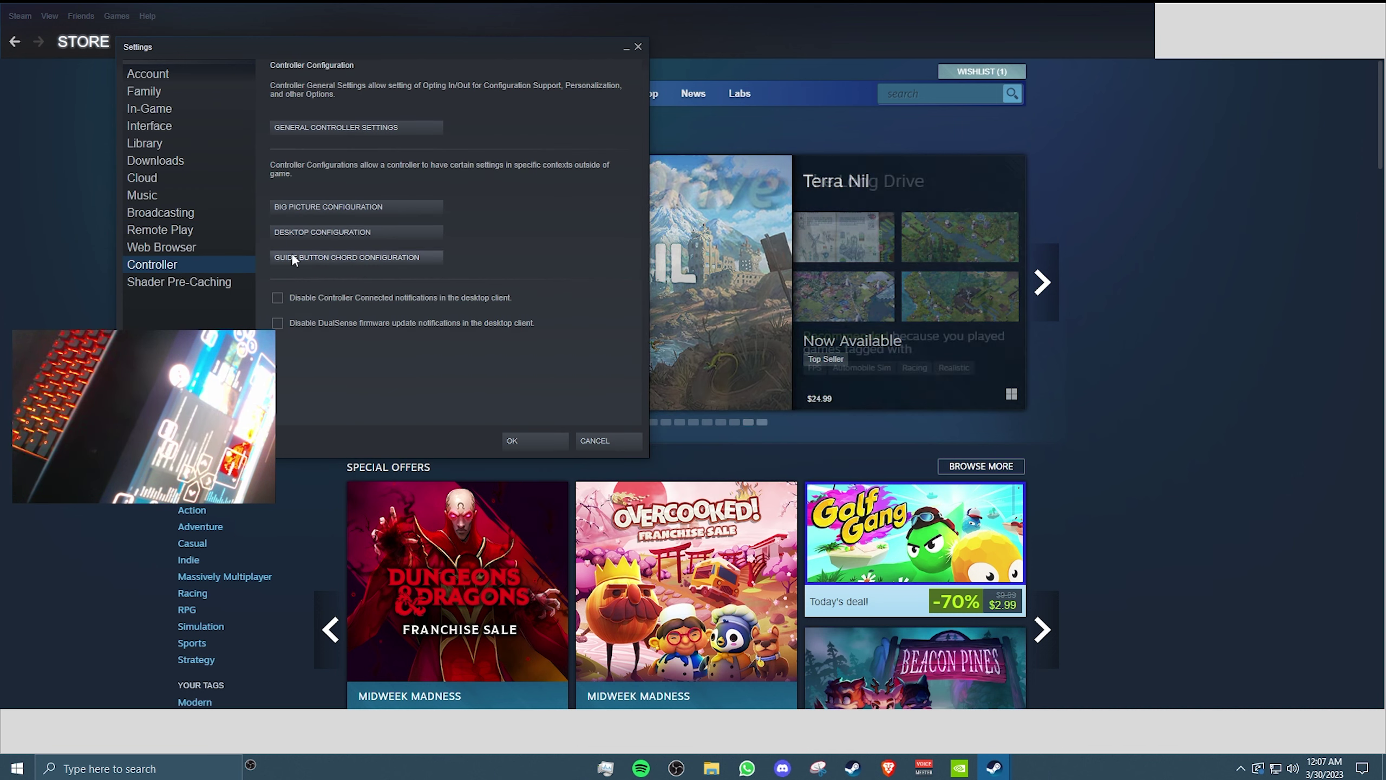
{"action": "left_click", "coordinate": [382, 256]}
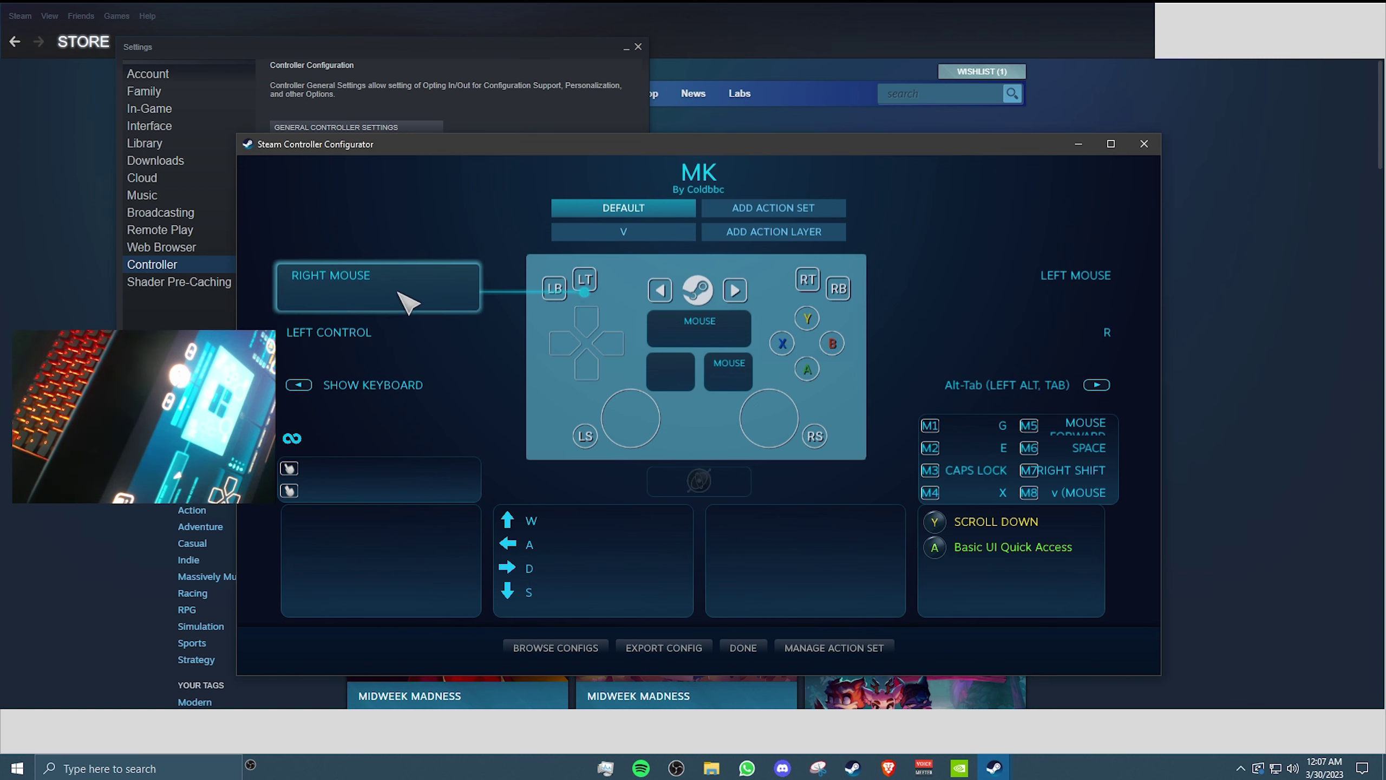
Browse icons for the M1 paddle binding, then close the picker and return to the layout overview
{"action": "left_click", "coordinate": [1002, 429]}
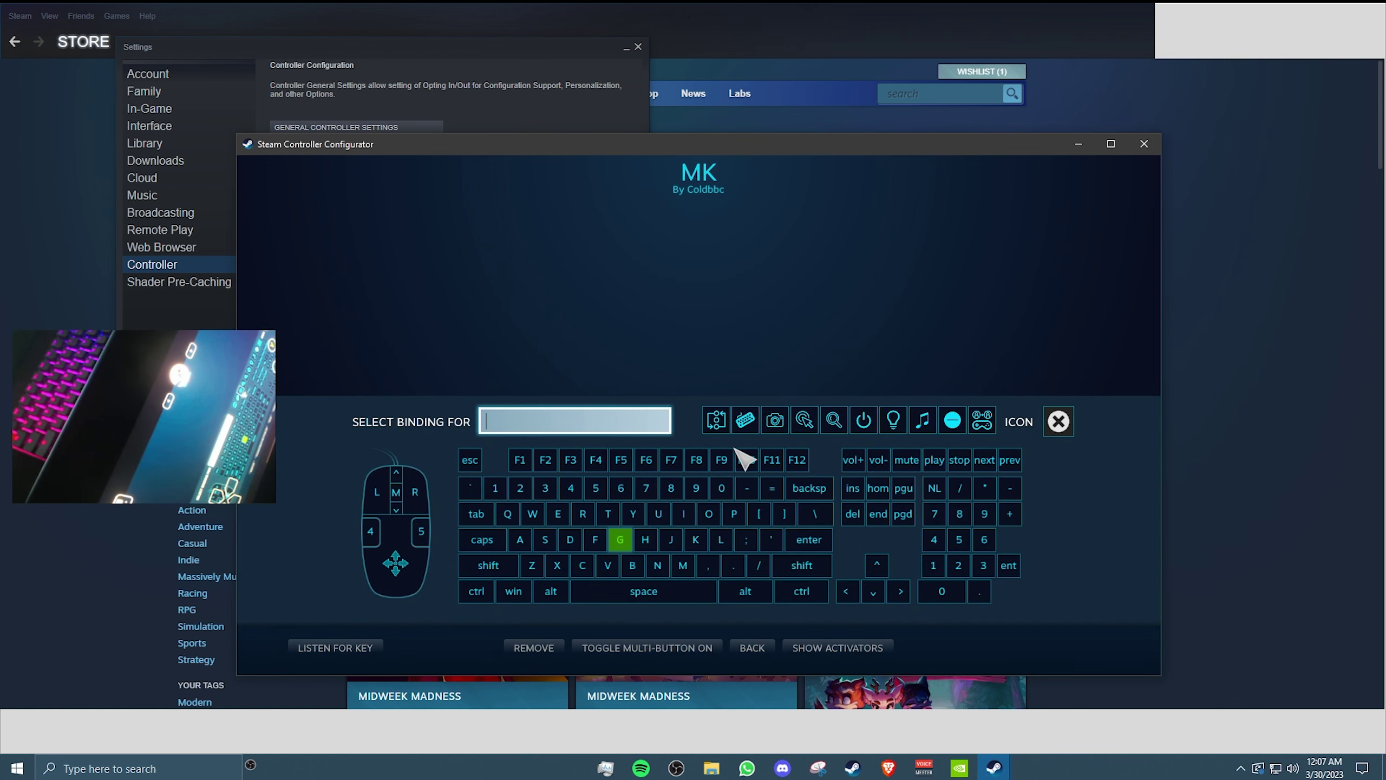
{"action": "left_click", "coordinate": [1059, 420]}
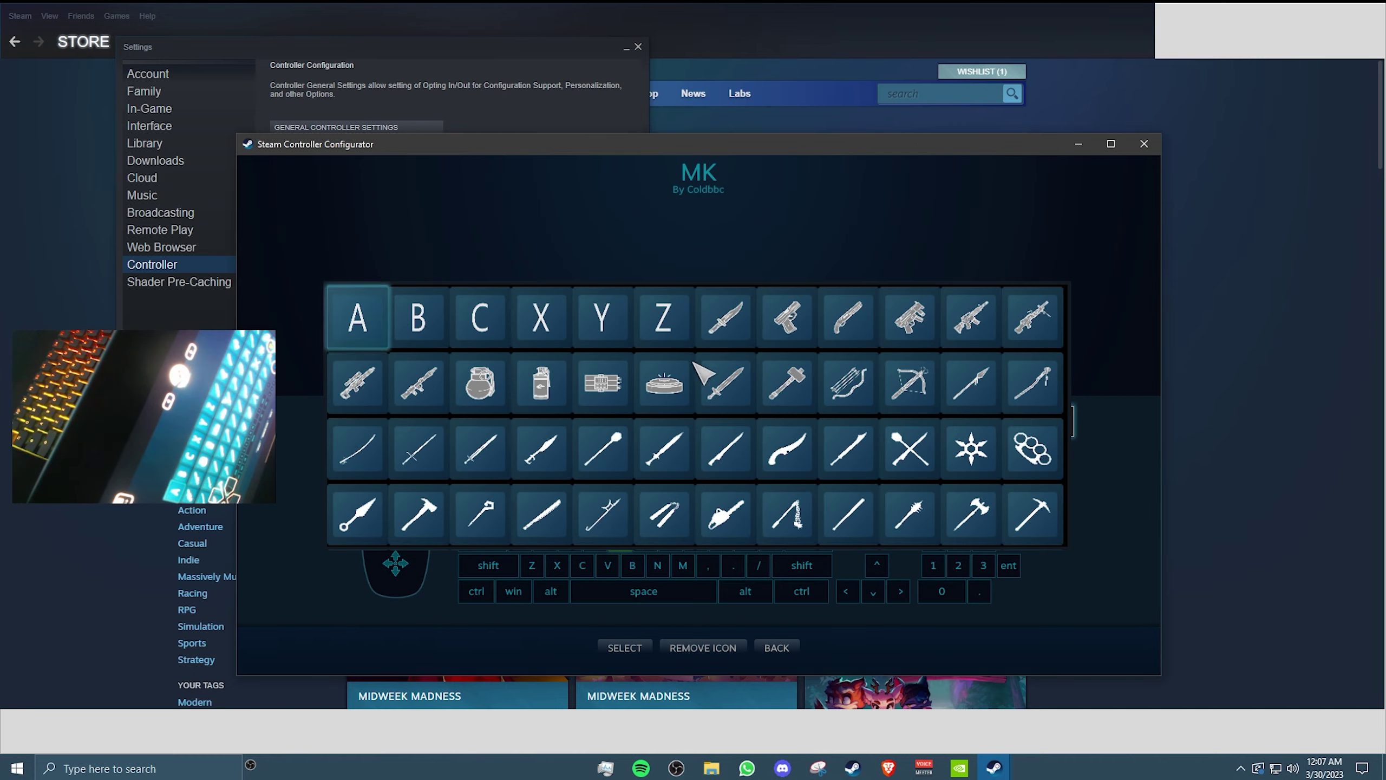
{"action": "scroll", "coordinate": [963, 445], "scroll_direction": "down", "scroll_amount": 2}
{"action": "scroll", "coordinate": [458, 378], "scroll_direction": "up", "scroll_amount": 2}
{"action": "scroll", "coordinate": [633, 432], "scroll_direction": "down", "scroll_amount": 5}
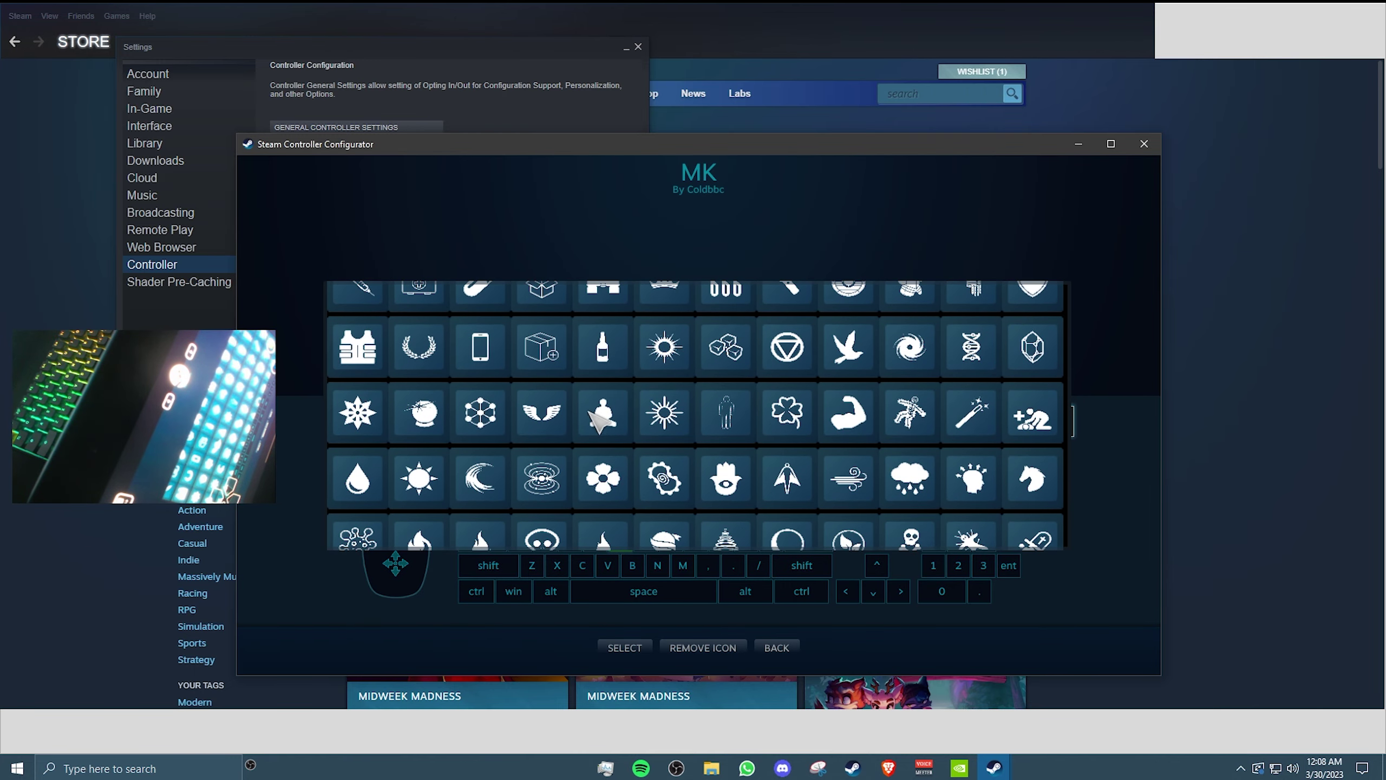
{"action": "scroll", "coordinate": [644, 437], "scroll_direction": "up", "scroll_amount": 1}
{"action": "scroll", "coordinate": [641, 437], "scroll_direction": "up", "scroll_amount": 5}
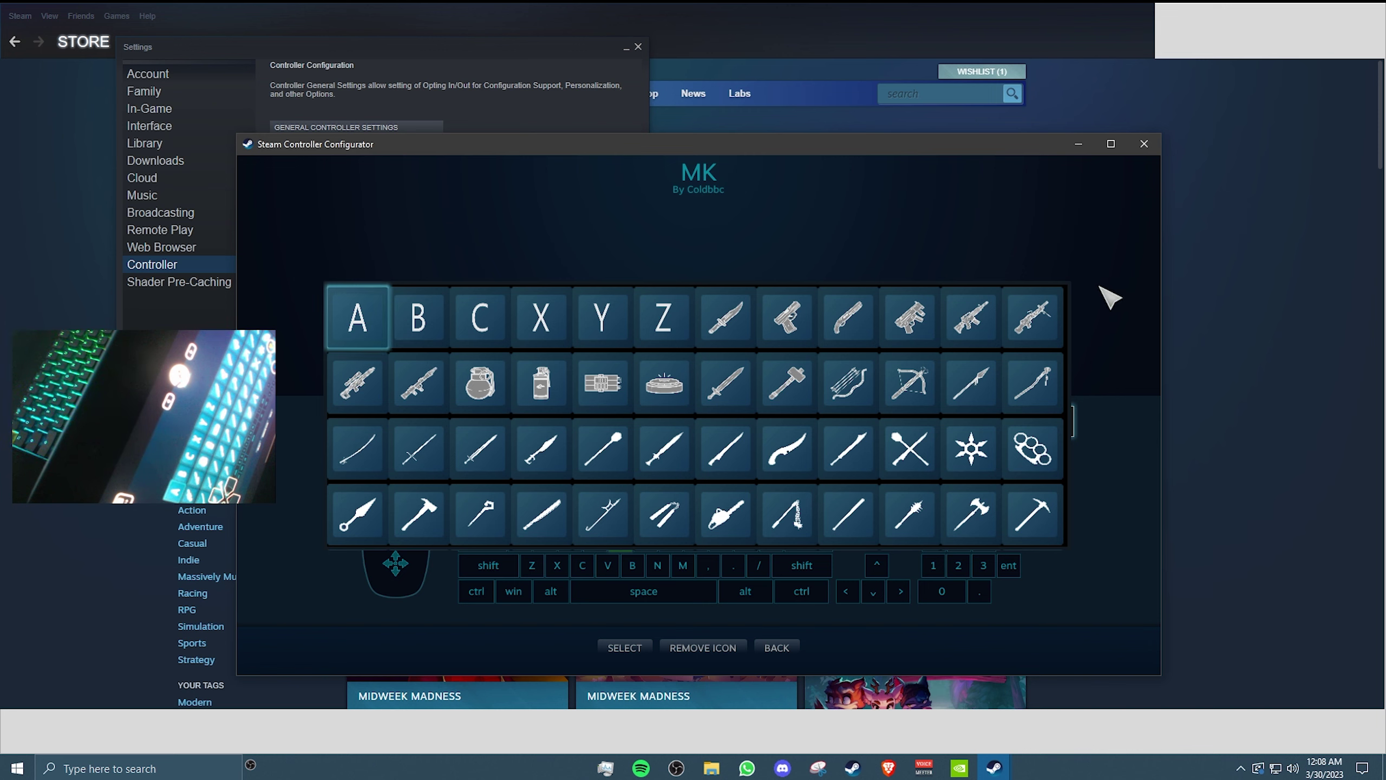
{"action": "scroll", "coordinate": [726, 415], "scroll_direction": "down", "scroll_amount": 2}
{"action": "scroll", "coordinate": [719, 418], "scroll_direction": "down", "scroll_amount": 4}
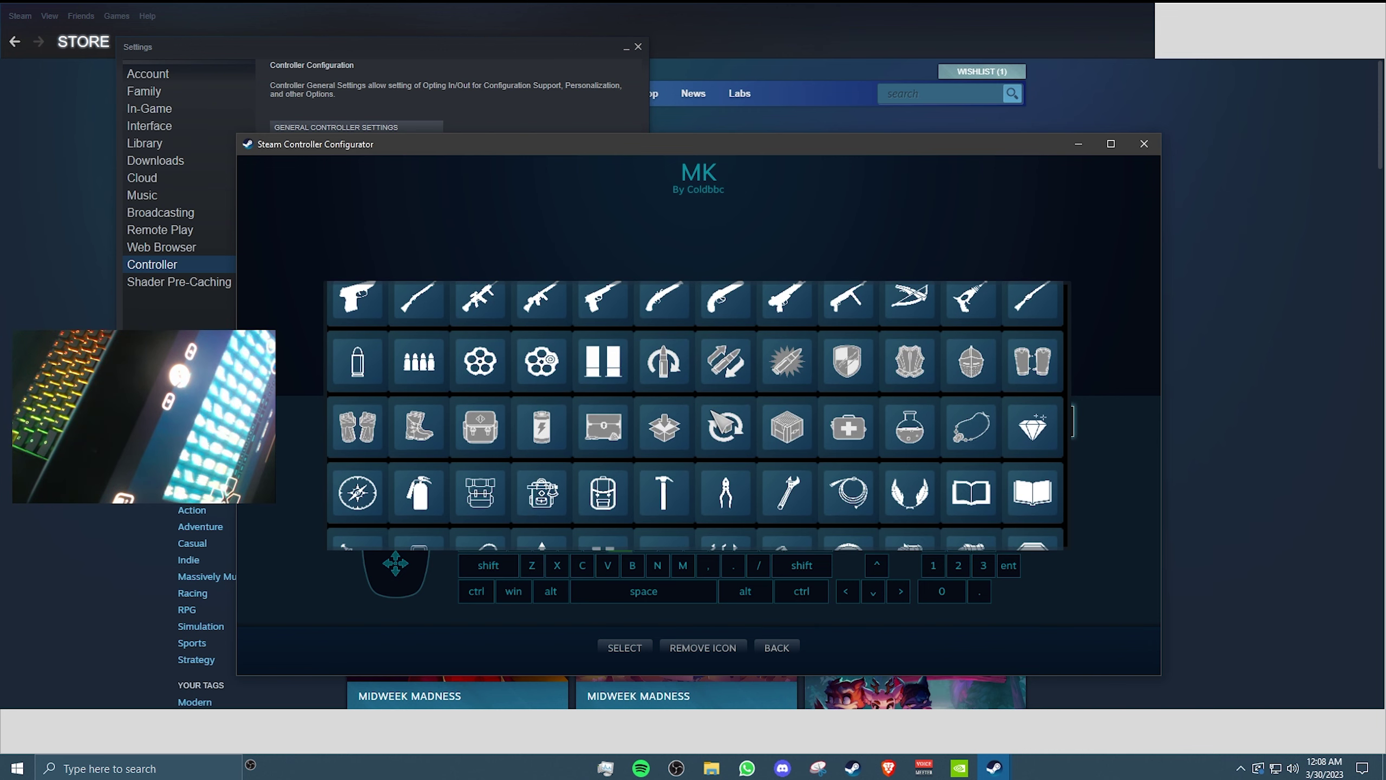
{"action": "scroll", "coordinate": [667, 412], "scroll_direction": "down", "scroll_amount": 3}
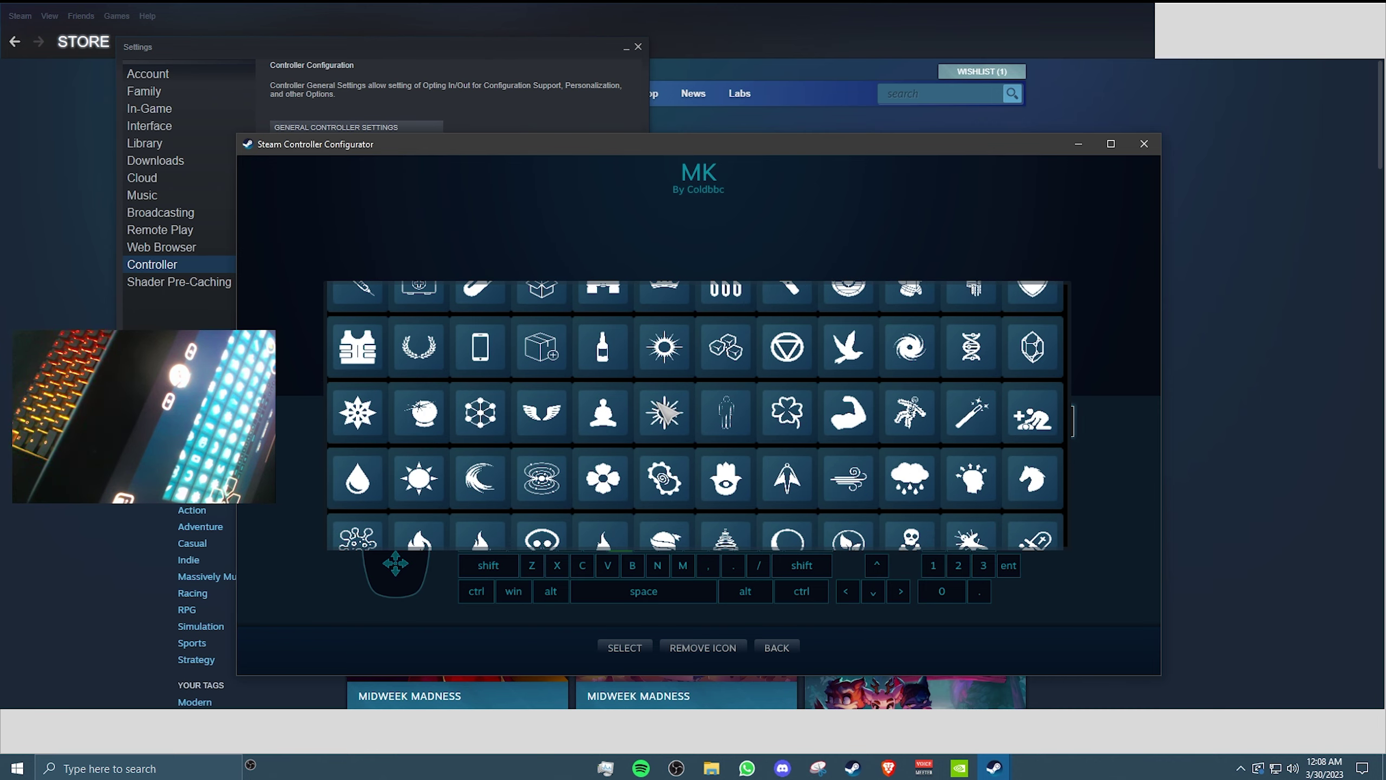
{"action": "scroll", "coordinate": [658, 371], "scroll_direction": "down", "scroll_amount": 2}
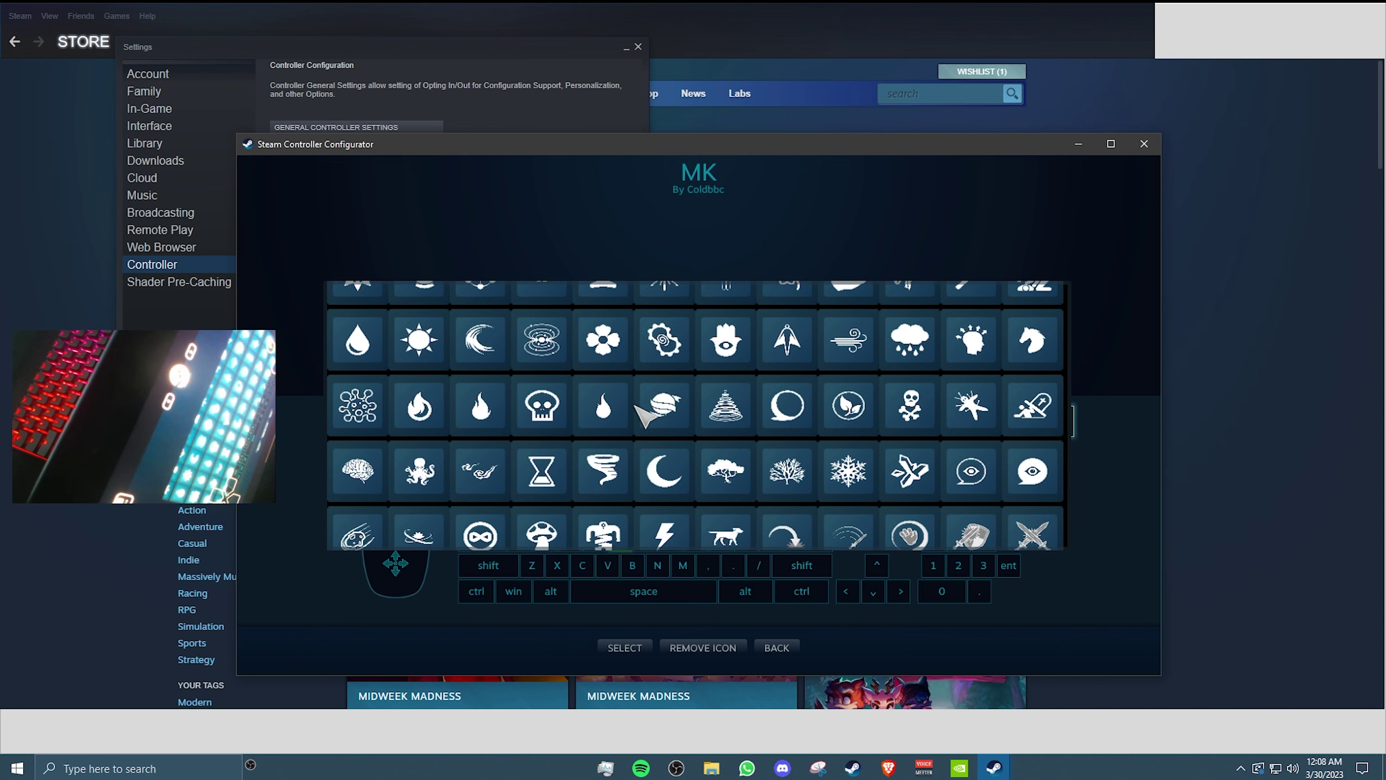
{"action": "scroll", "coordinate": [639, 406], "scroll_direction": "down", "scroll_amount": 2}
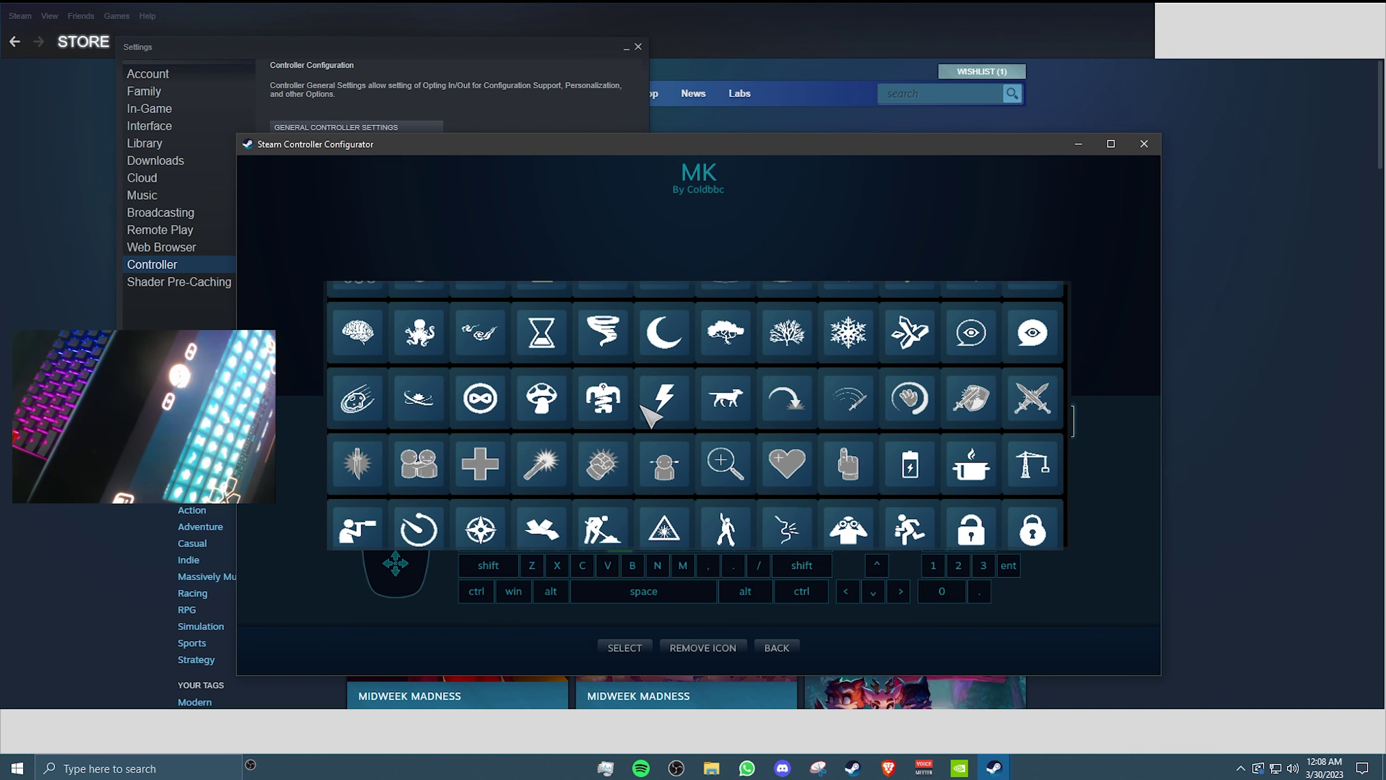
{"action": "double_click", "coordinate": [643, 408]}
{"action": "left_click", "coordinate": [628, 557]}
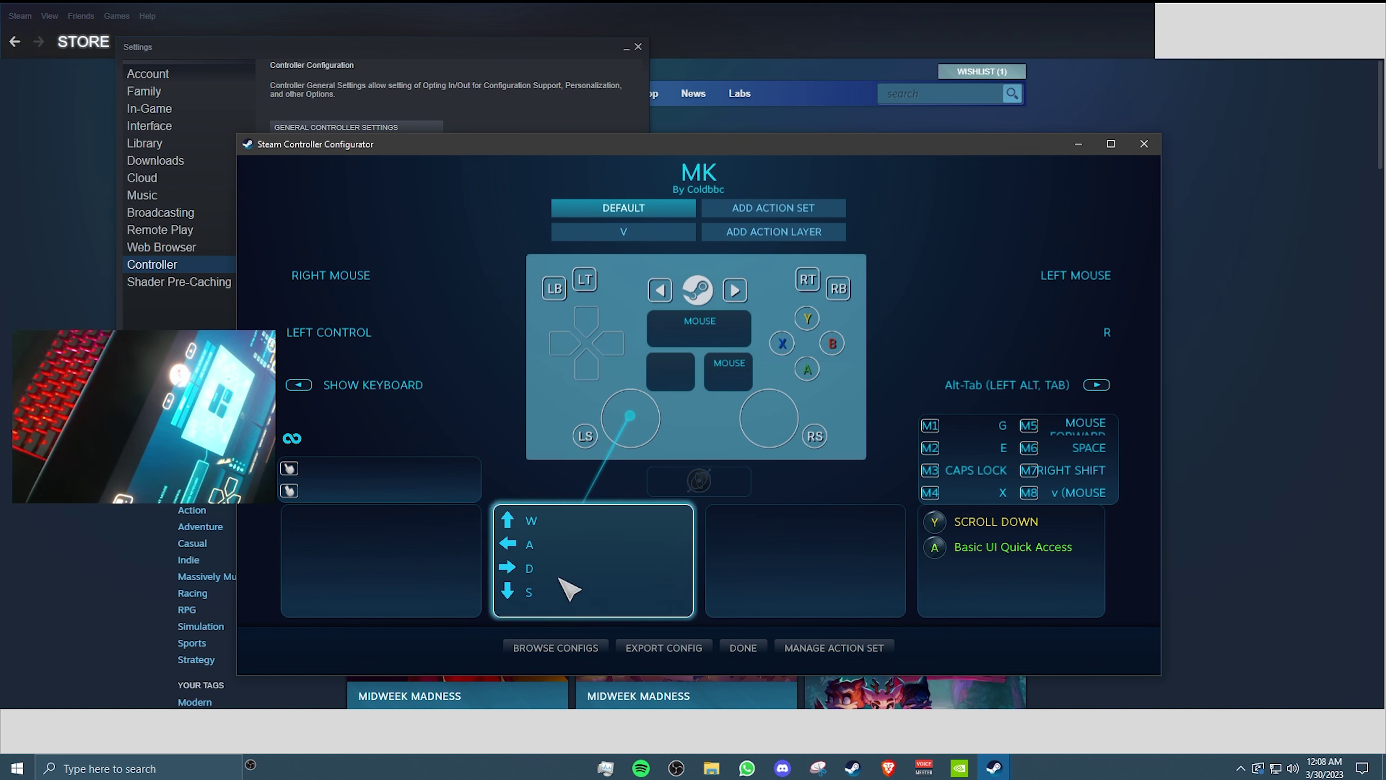
Keep Directional Pad as the WASD panel's input style
{"action": "left_click", "coordinate": [583, 590]}
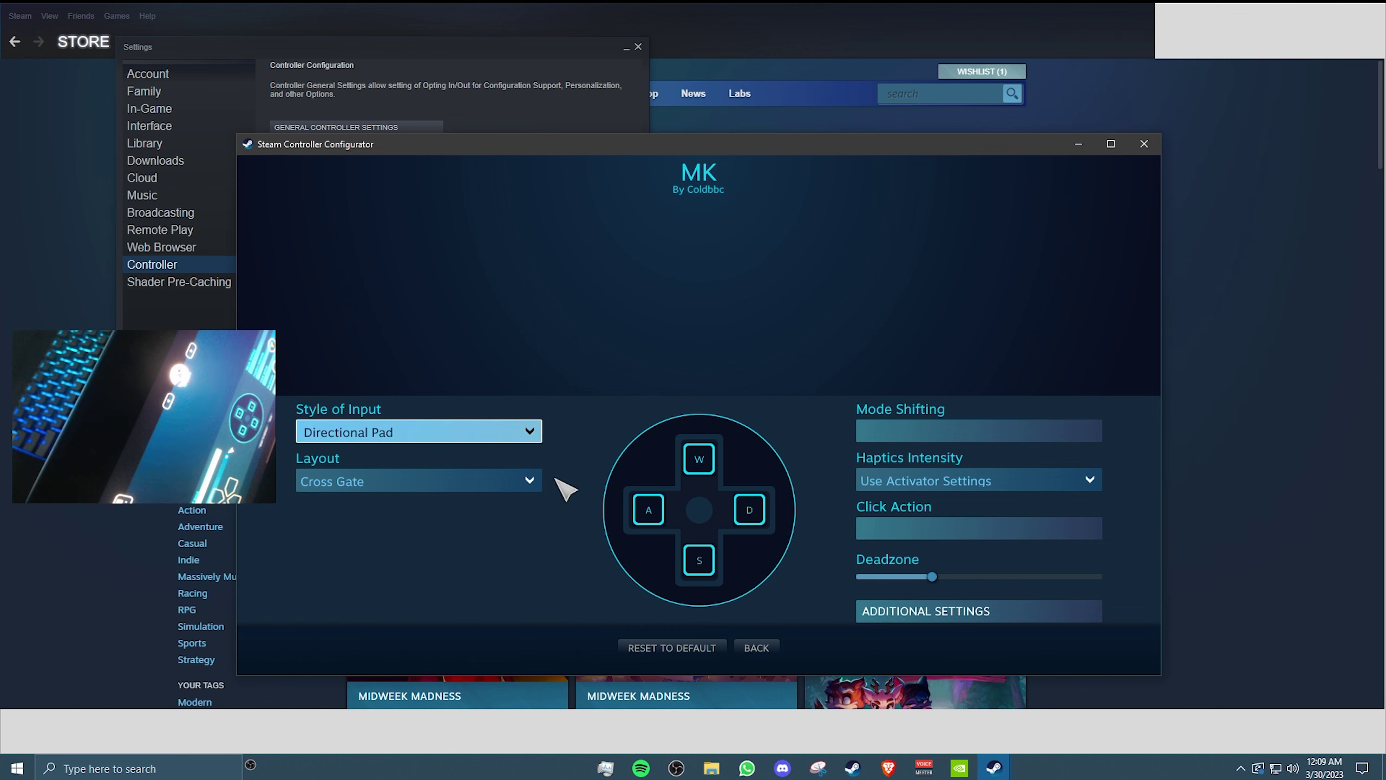
{"action": "left_click", "coordinate": [529, 431]}
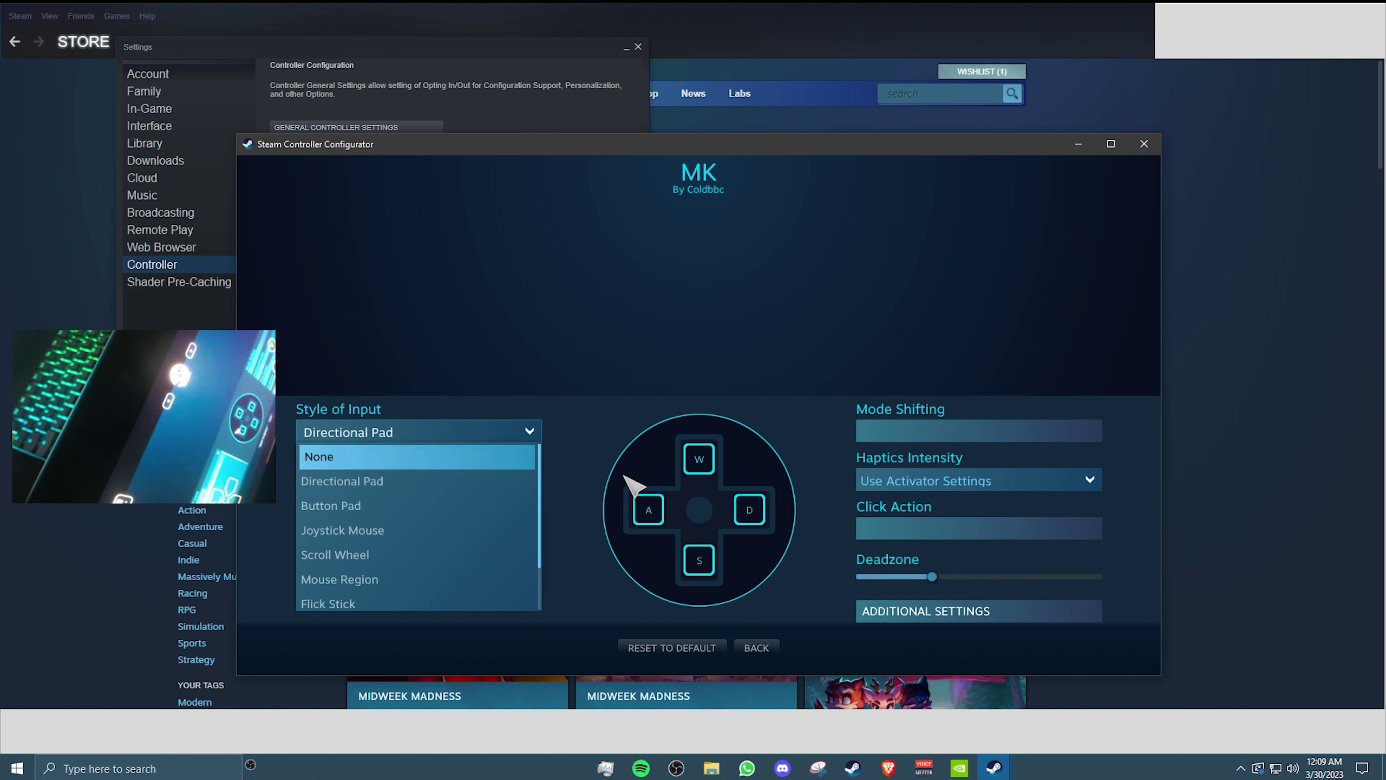
{"action": "left_click", "coordinate": [493, 434]}
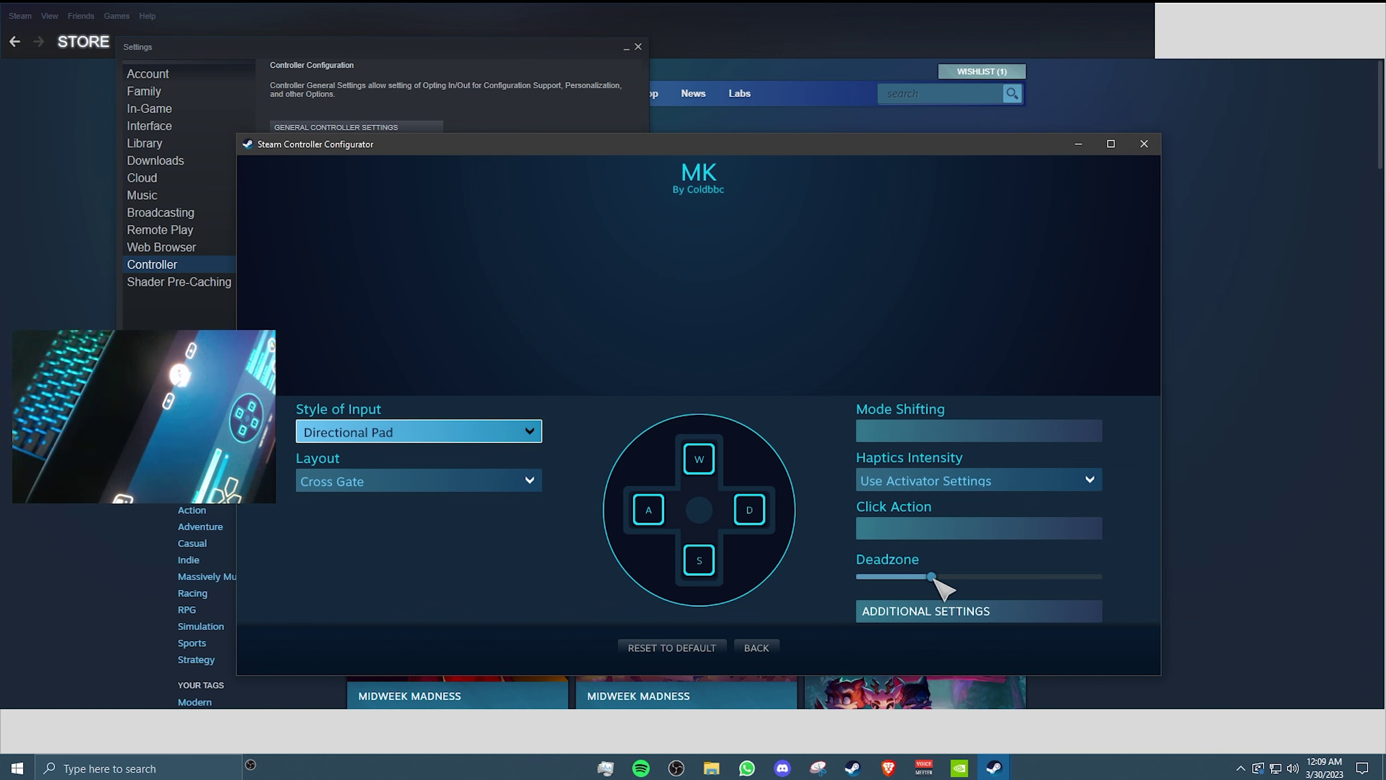
Bind the D-pad's up, left, right and down directions to W, A, D and S
{"action": "mouse_move", "coordinate": [937, 580]}
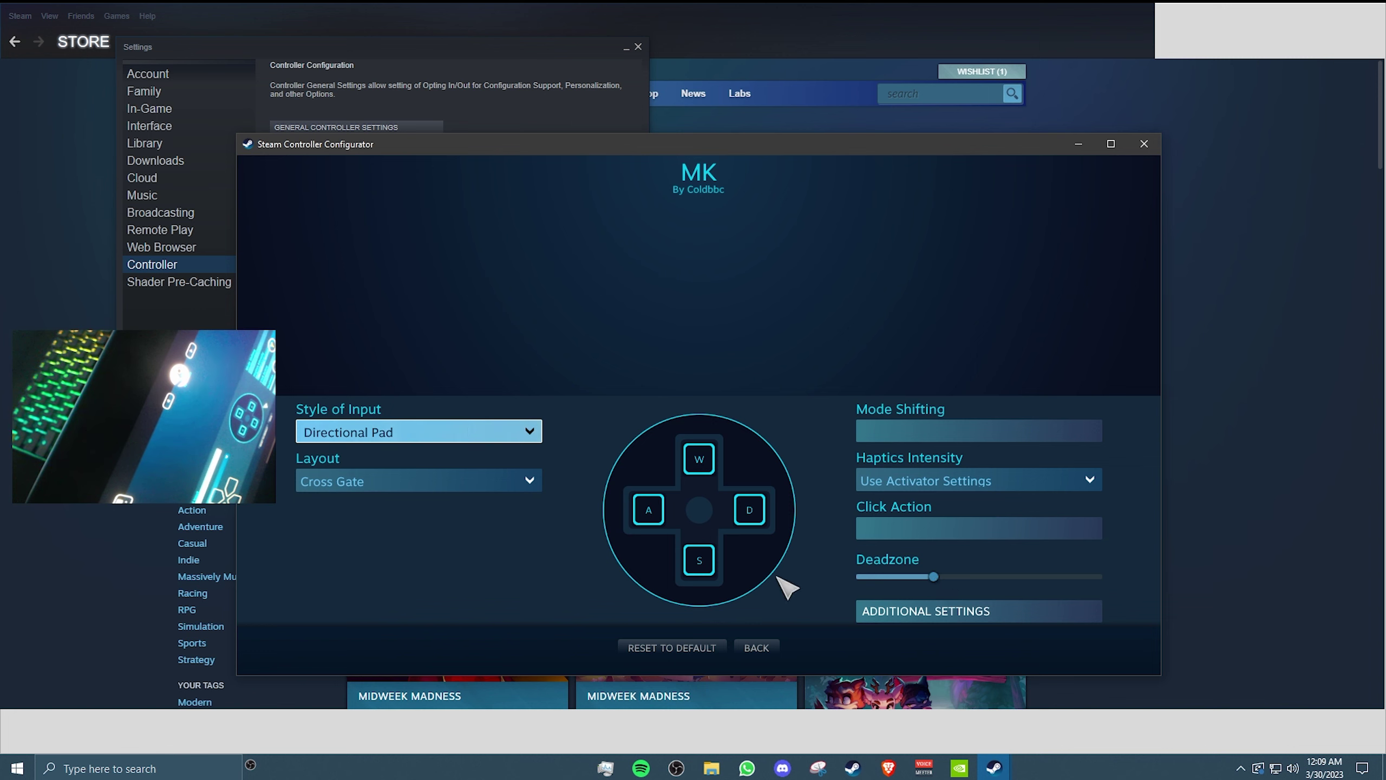
{"action": "left_click", "coordinate": [699, 458]}
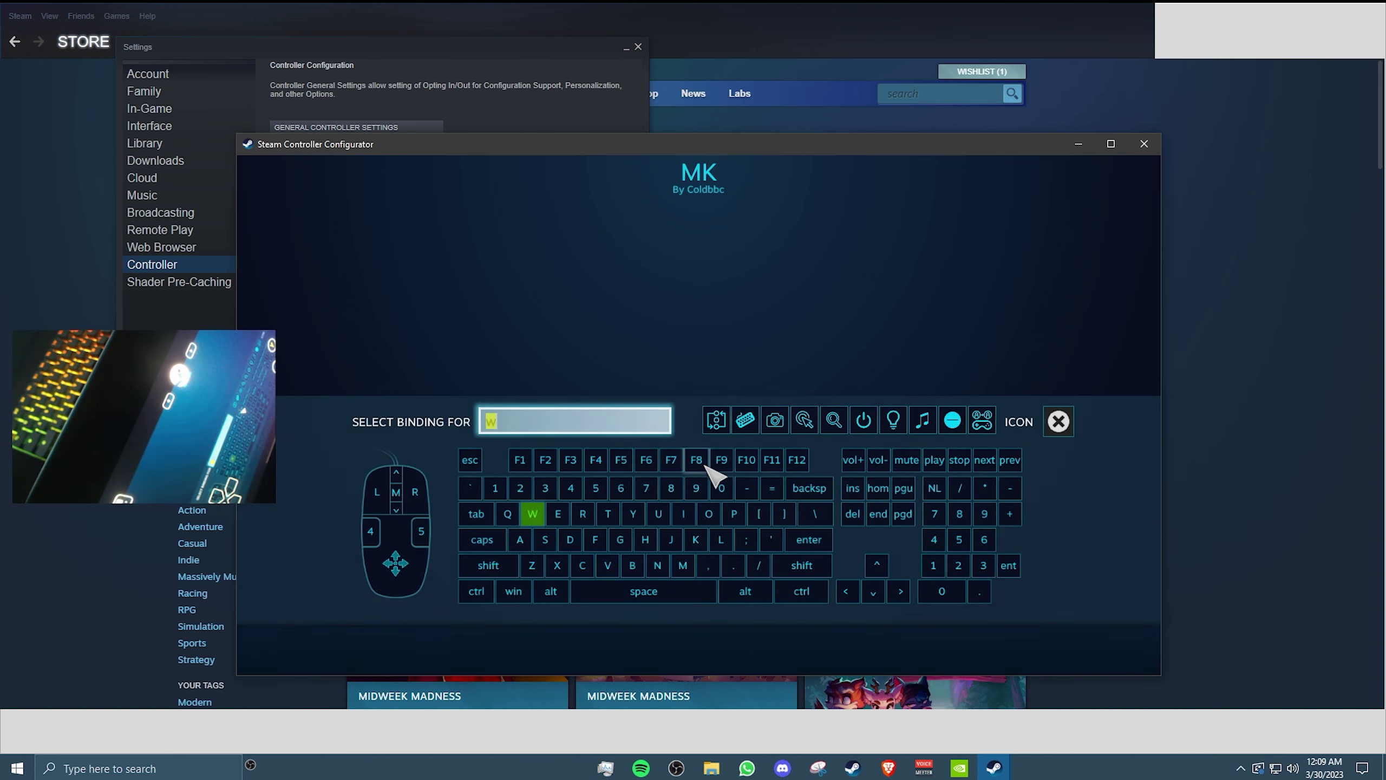
{"action": "left_click", "coordinate": [531, 516]}
{"action": "left_click", "coordinate": [648, 510]}
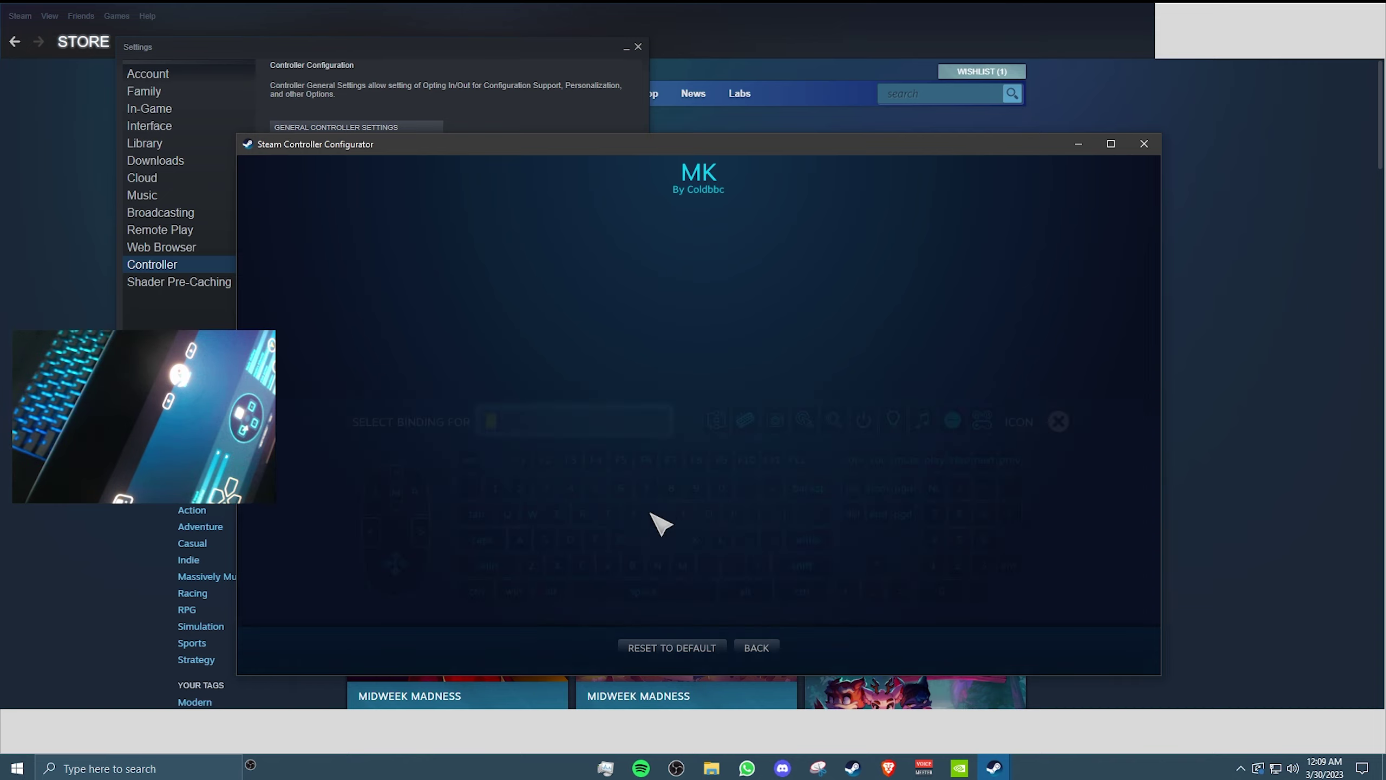
{"action": "left_click", "coordinate": [521, 538]}
{"action": "left_click", "coordinate": [749, 510]}
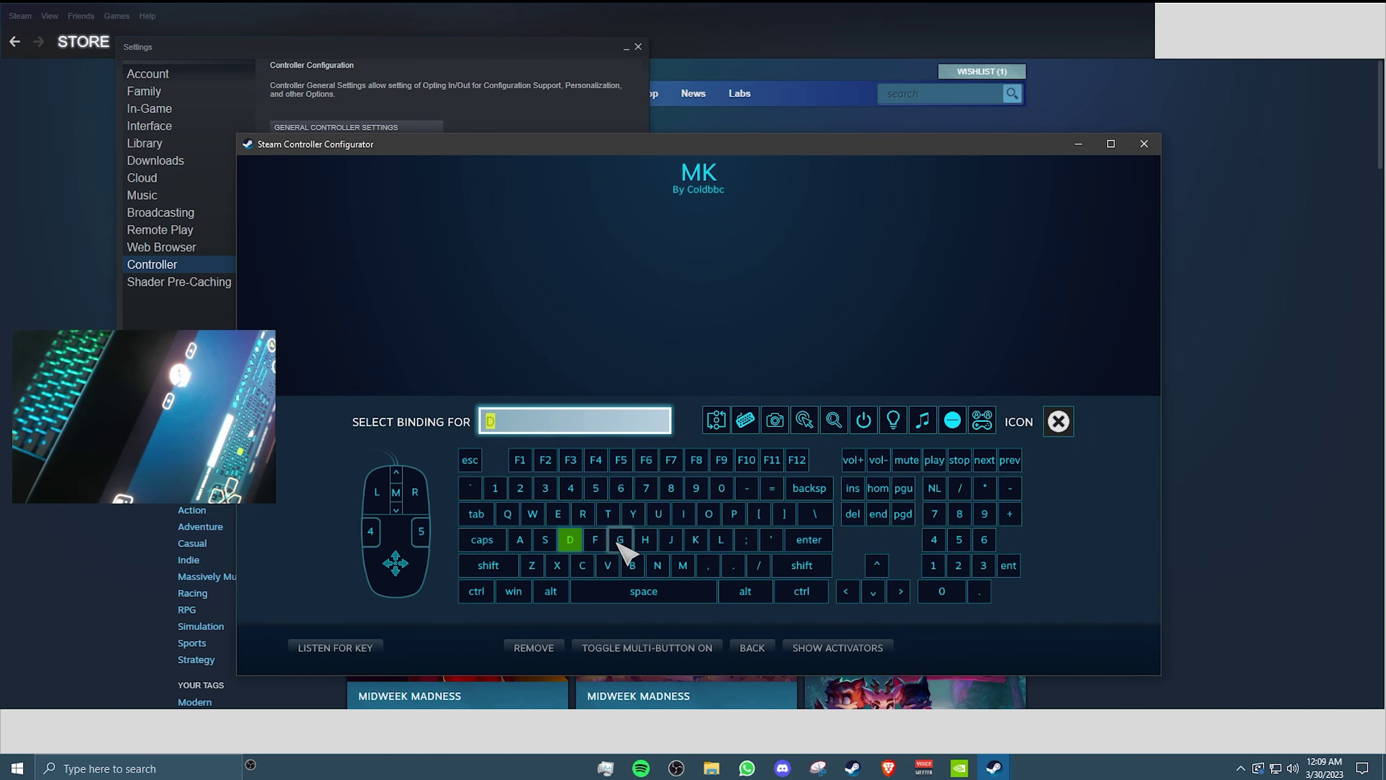
{"action": "left_click", "coordinate": [570, 539]}
{"action": "left_click", "coordinate": [699, 558]}
{"action": "left_click", "coordinate": [542, 540]}
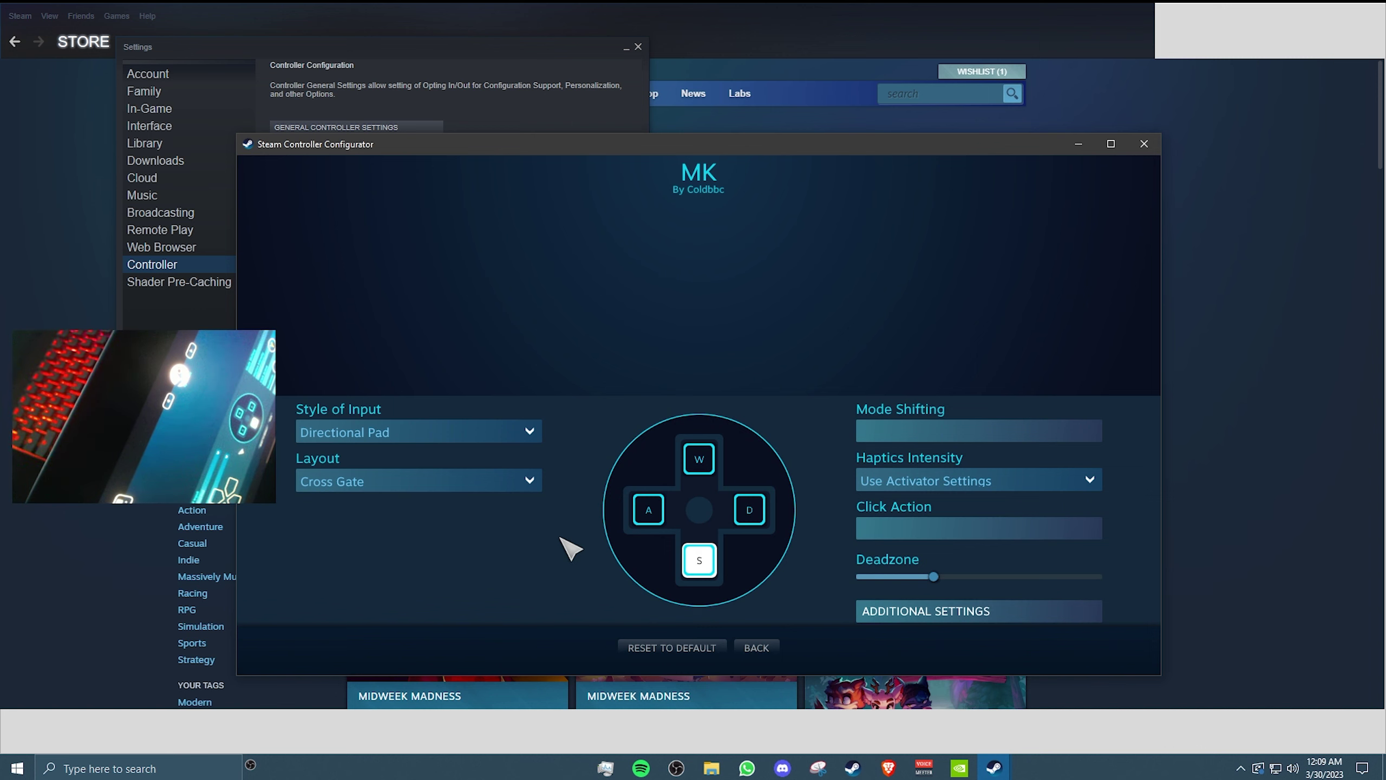
Check the analog emulation Additional Settings, then return to the MK layout overview
{"action": "left_click", "coordinate": [903, 612]}
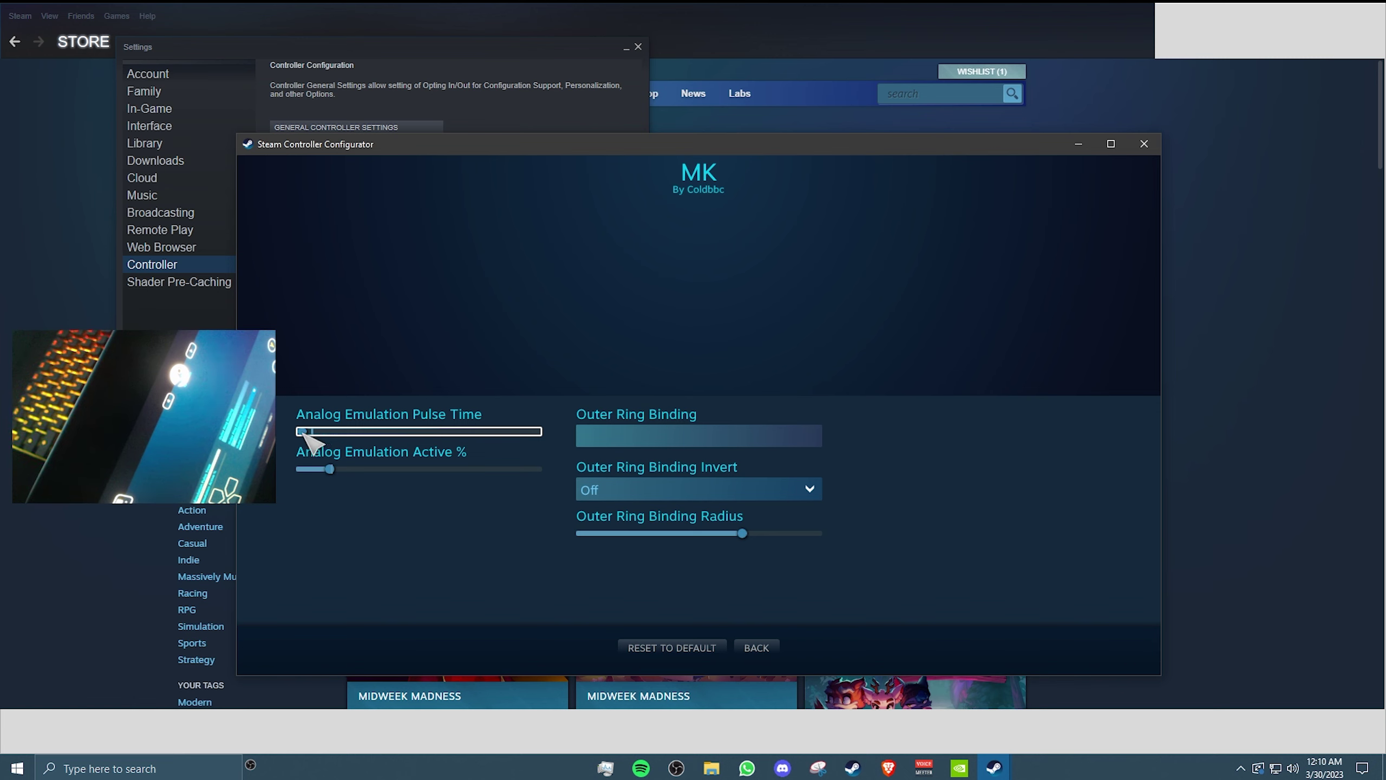
{"action": "left_click", "coordinate": [756, 648]}
{"action": "left_click", "coordinate": [757, 648]}
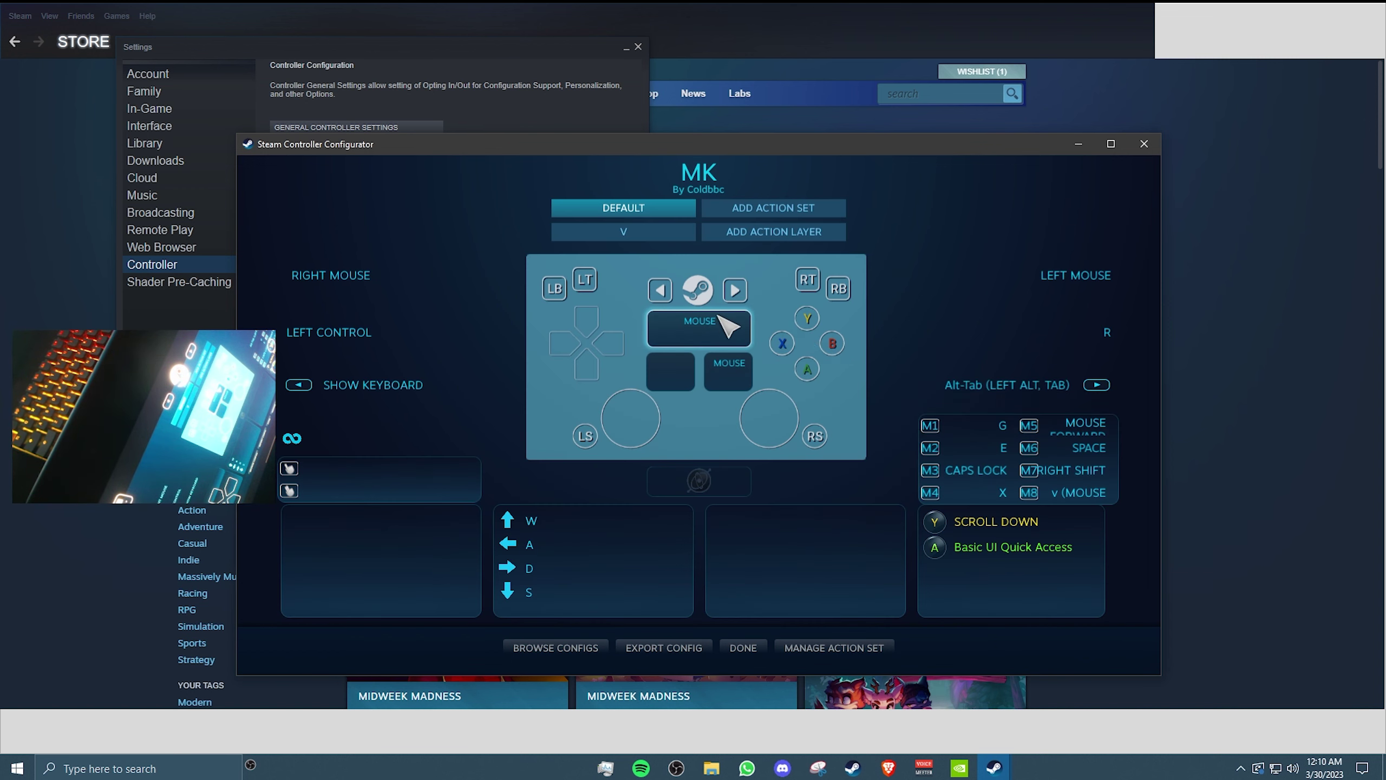
Inspect the upper trackpad's Mouse settings, including Sensitivity and Rotation
{"action": "left_click", "coordinate": [729, 325]}
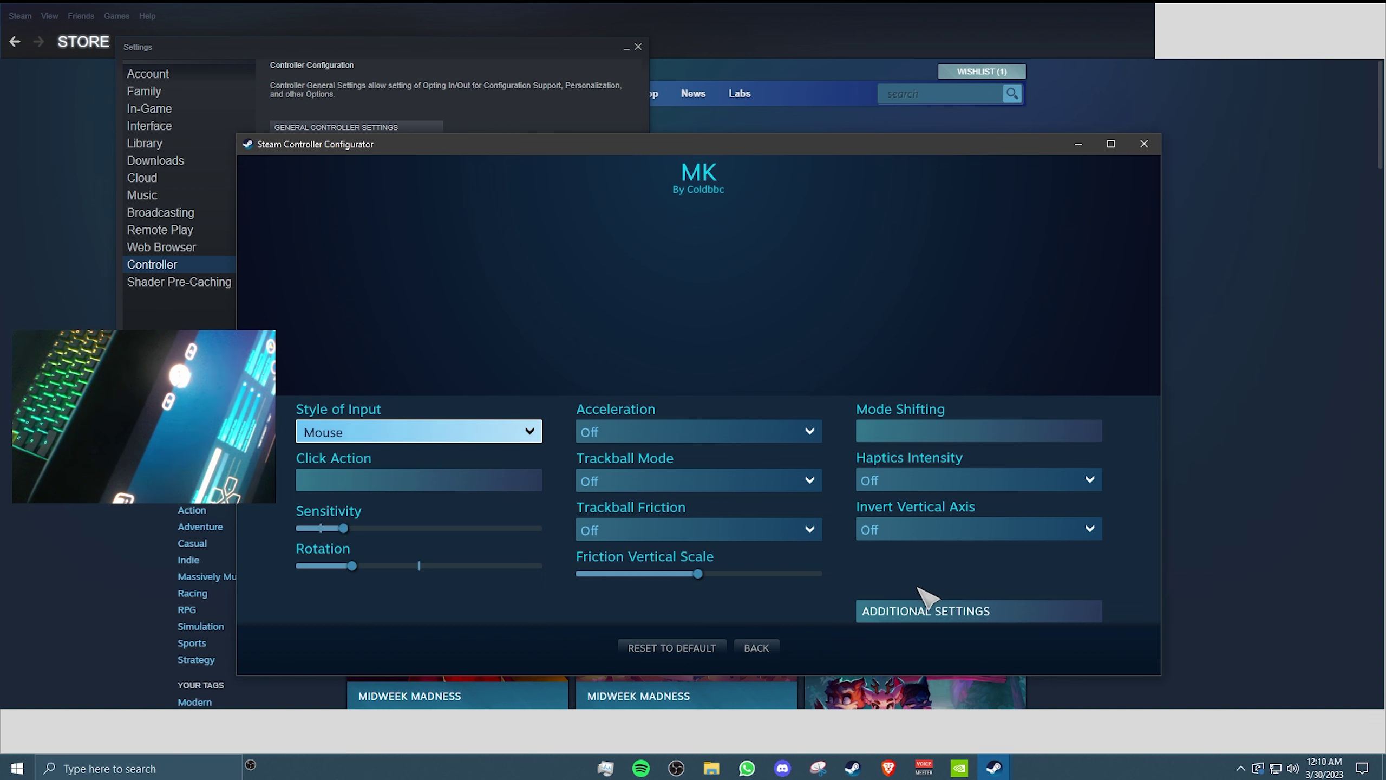
{"action": "left_click", "coordinate": [920, 605]}
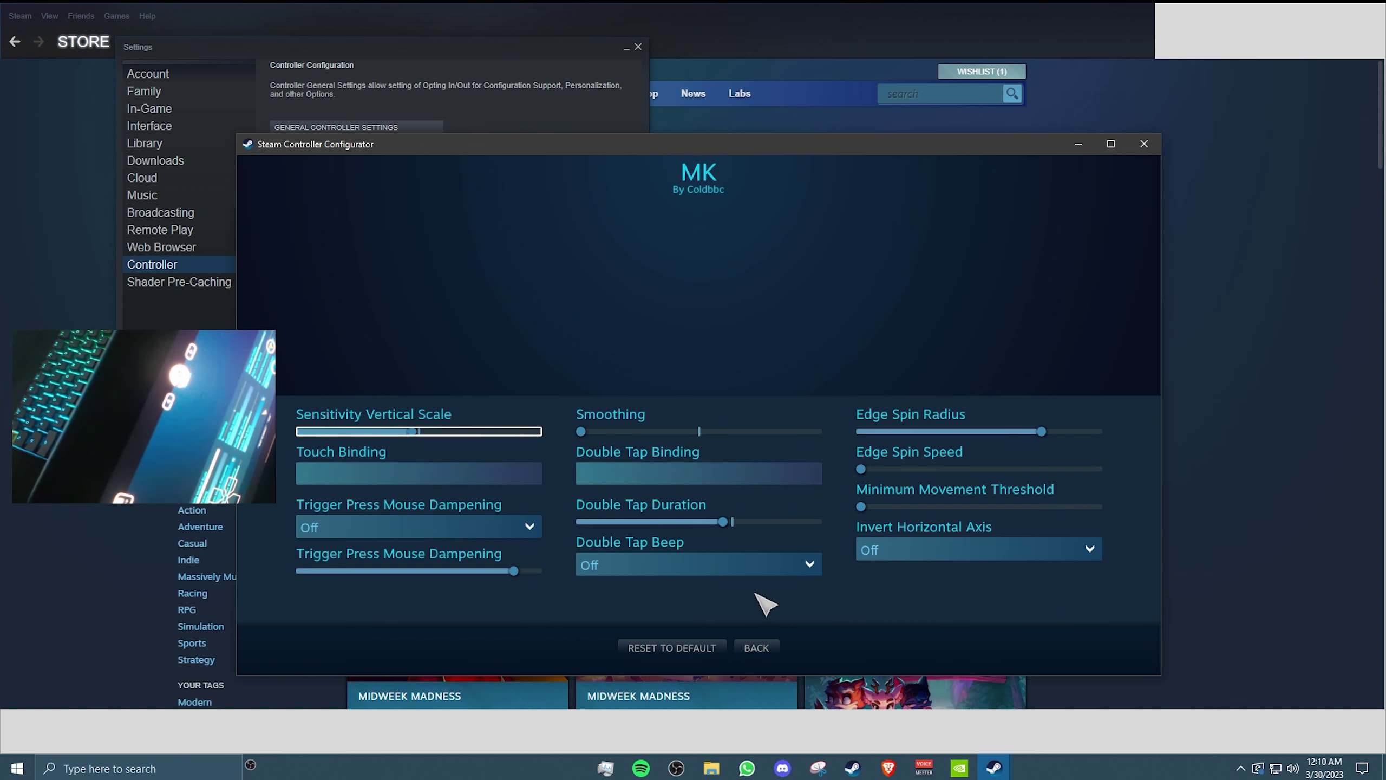
{"action": "left_click", "coordinate": [756, 647]}
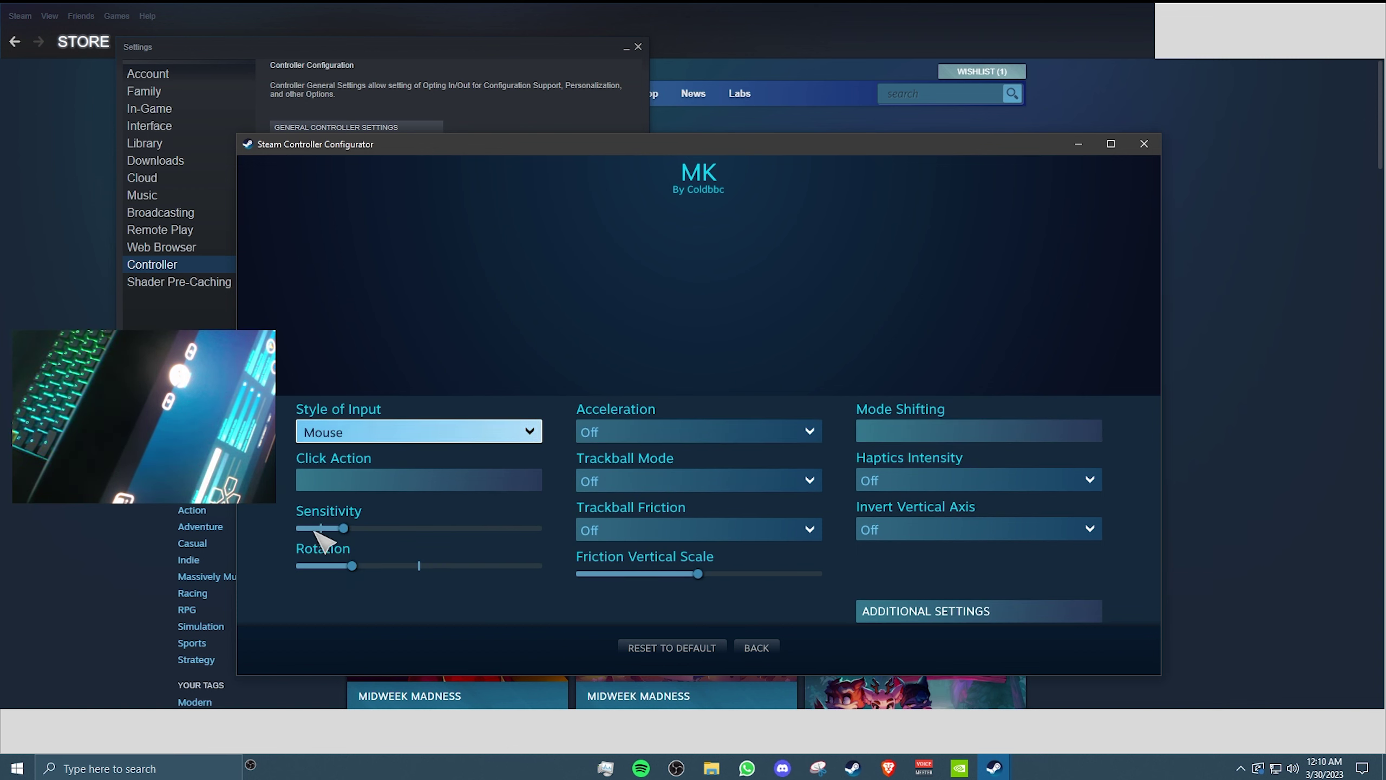
{"action": "mouse_move", "coordinate": [347, 532]}
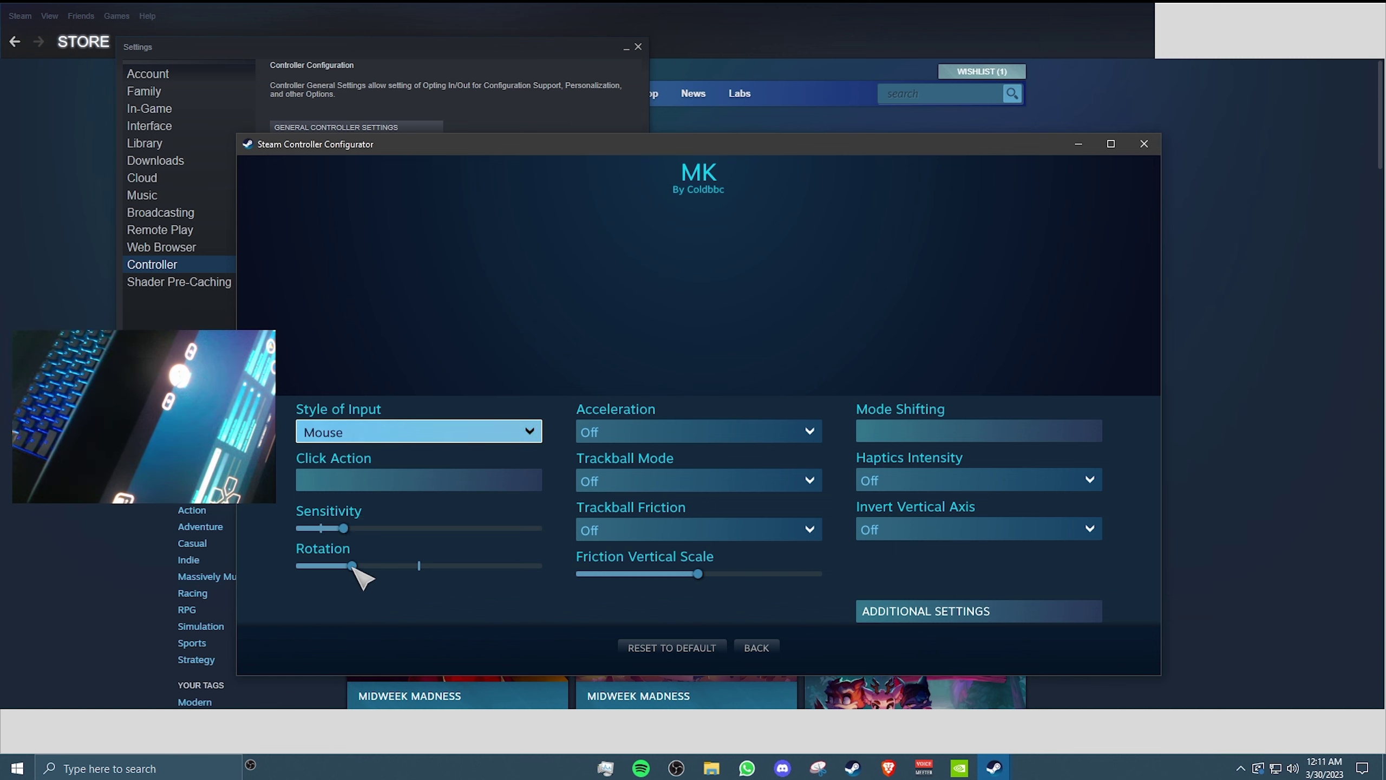
{"action": "mouse_move", "coordinate": [354, 568]}
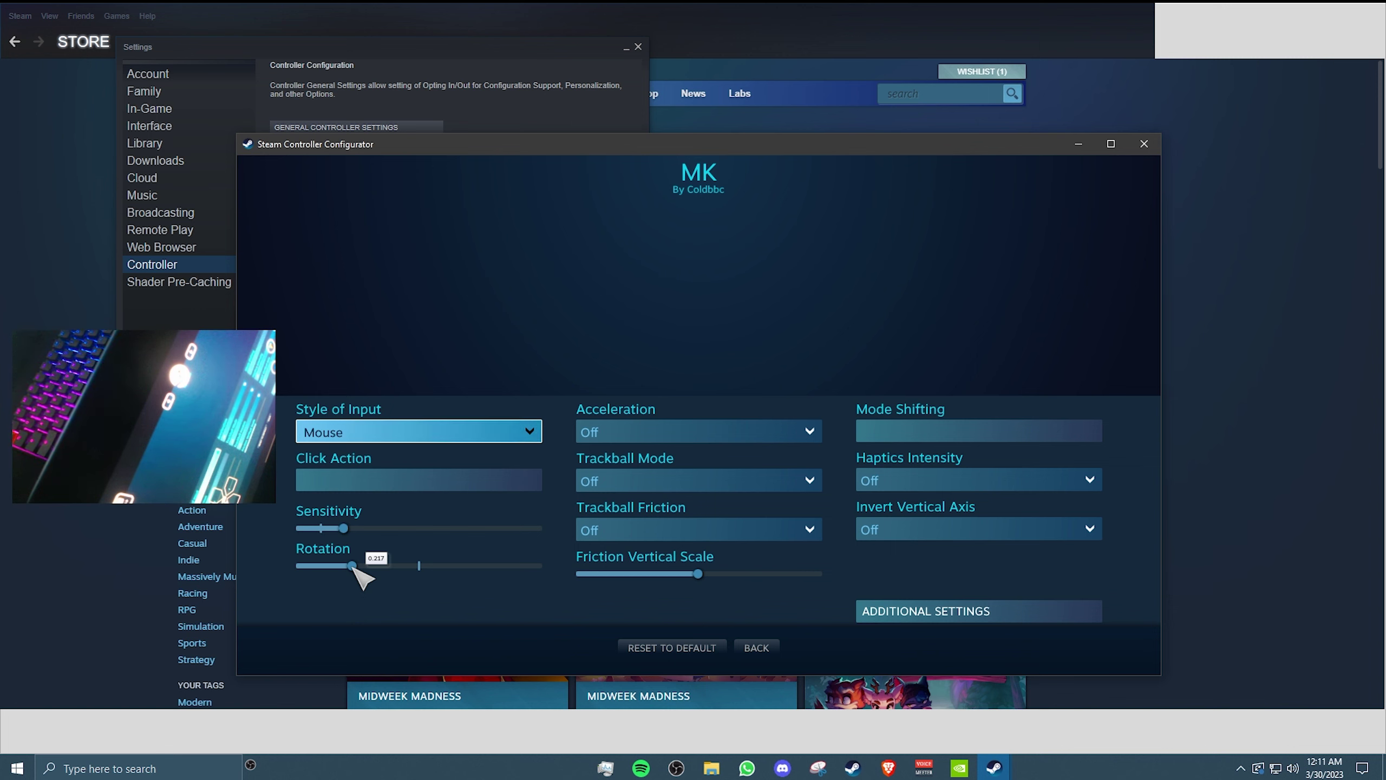
Show the Mouse Additional Settings with vertical sensitivity scale, smoothing and edge spin
{"action": "mouse_move", "coordinate": [700, 575]}
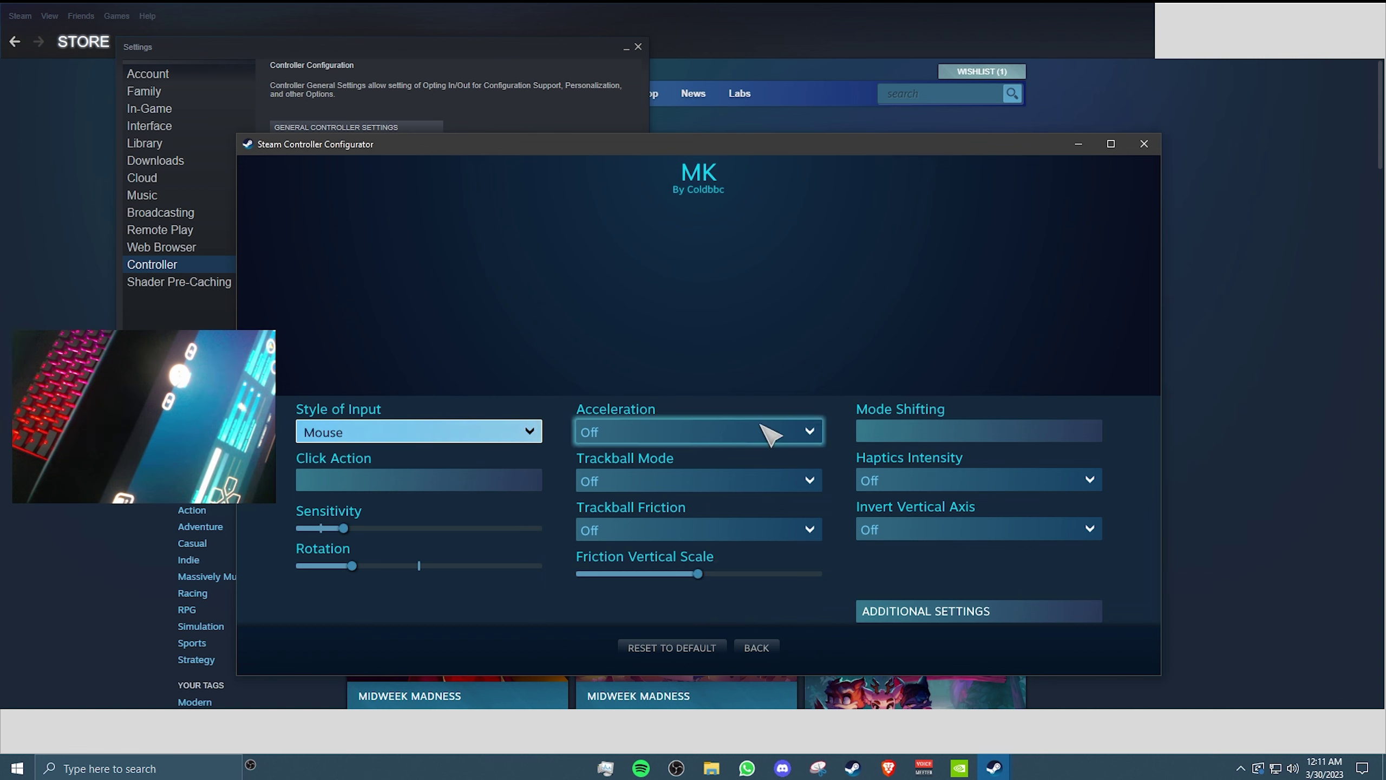
{"action": "left_click", "coordinate": [931, 611]}
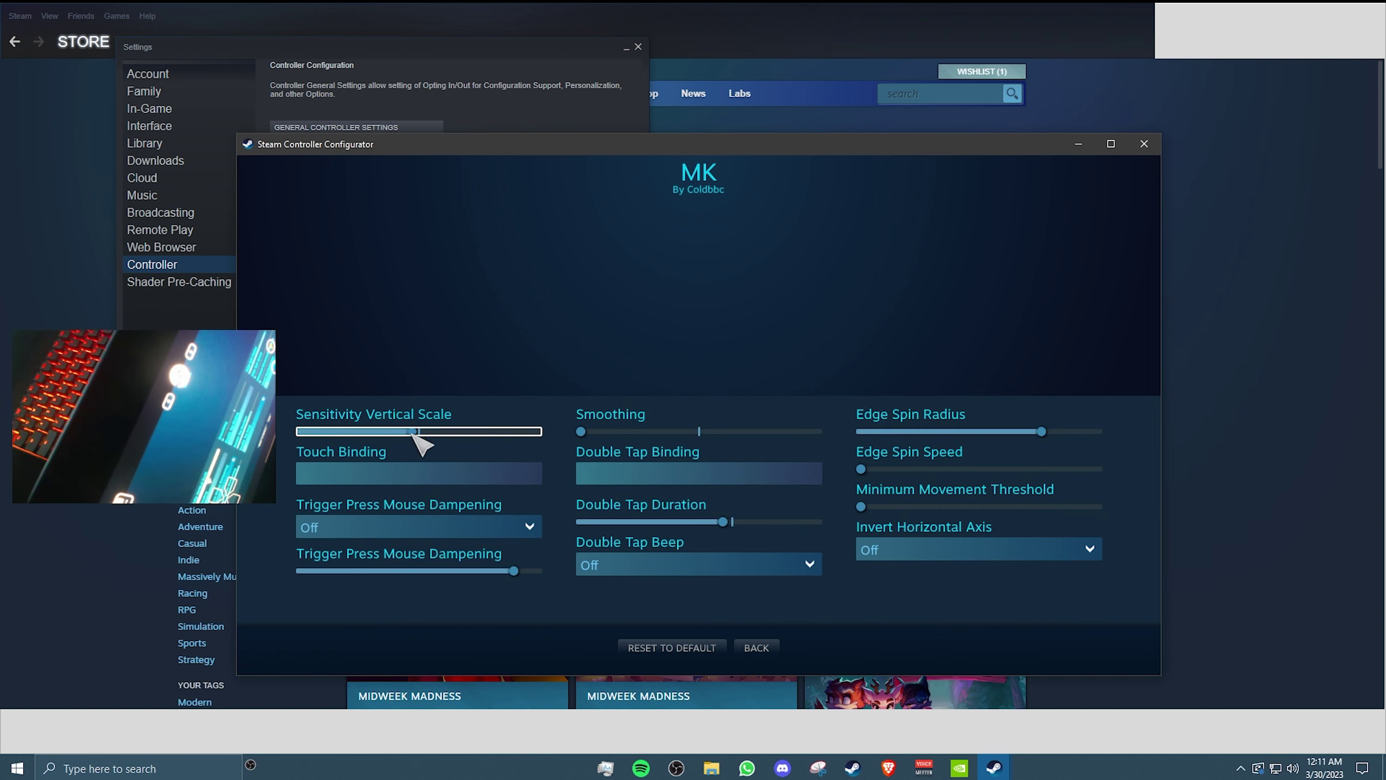
{"action": "mouse_move", "coordinate": [414, 435]}
{"action": "mouse_move", "coordinate": [1043, 432]}
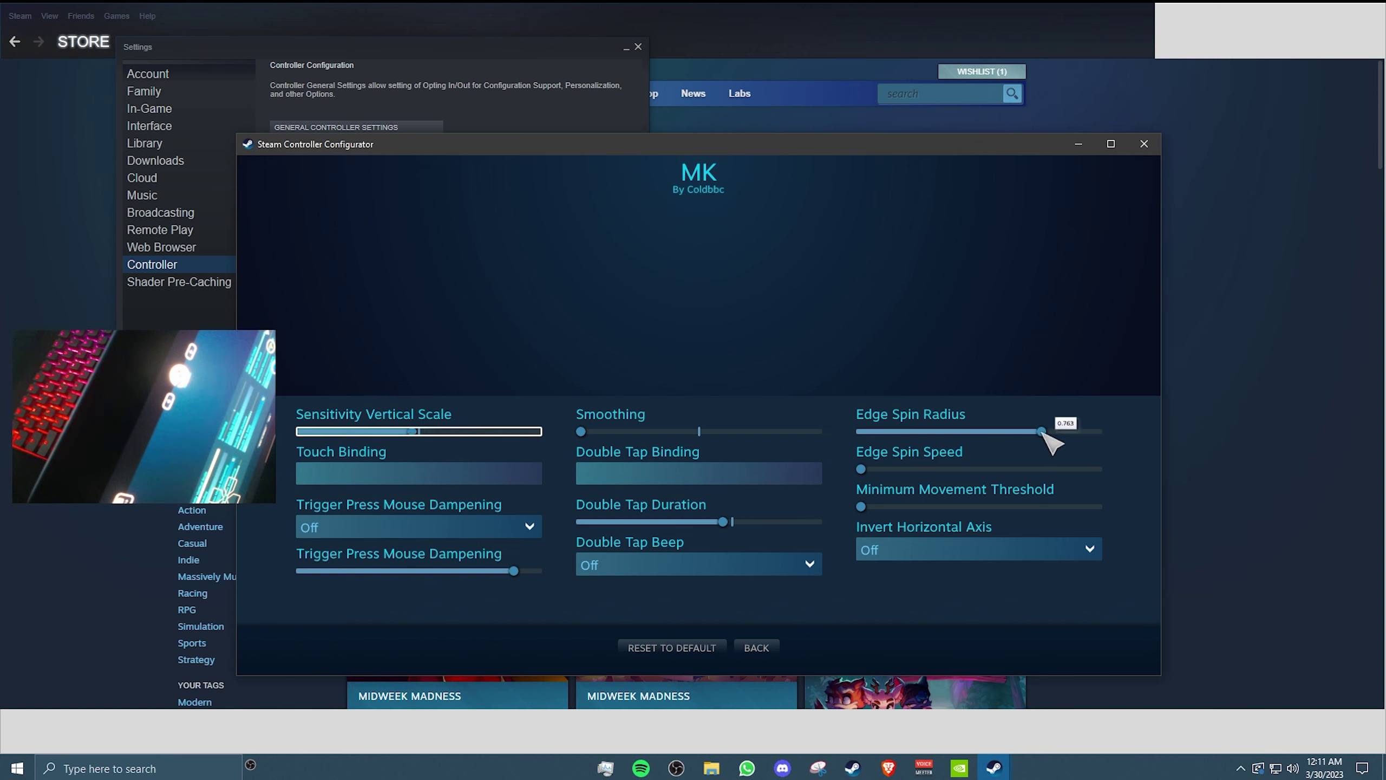